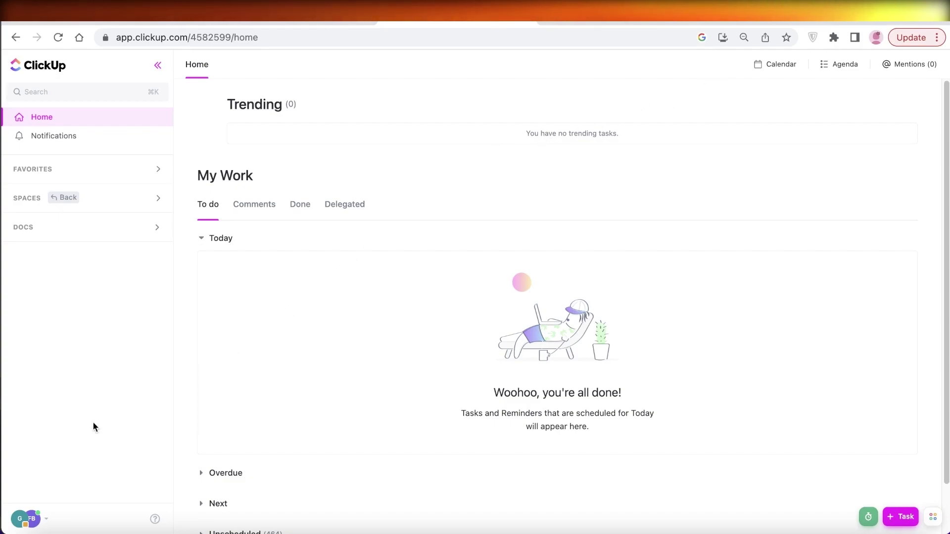
- Open the account menu from the avatar, then dismiss it without adding a workspace
click(48, 520)
click(445, 334)
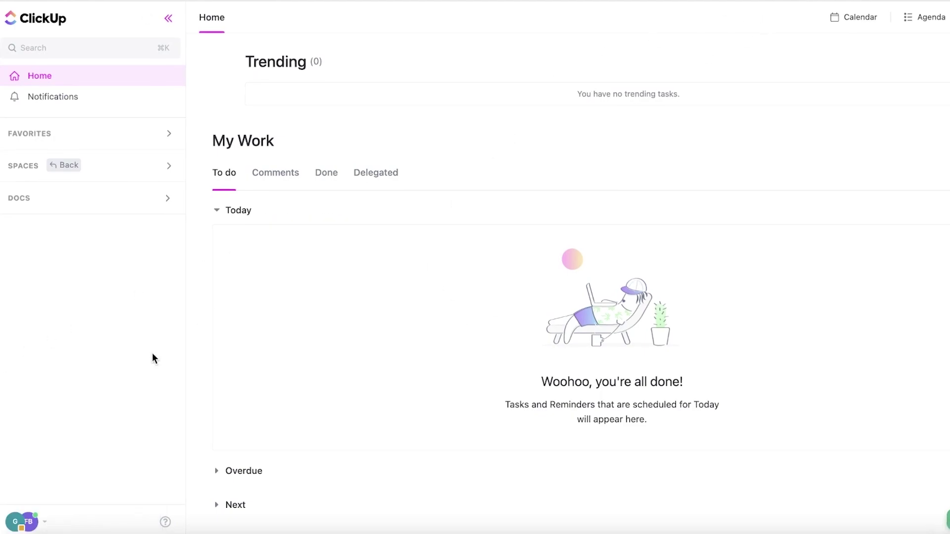
- Add a new workspace named Shuffle Blog with a grey avatar
click(47, 522)
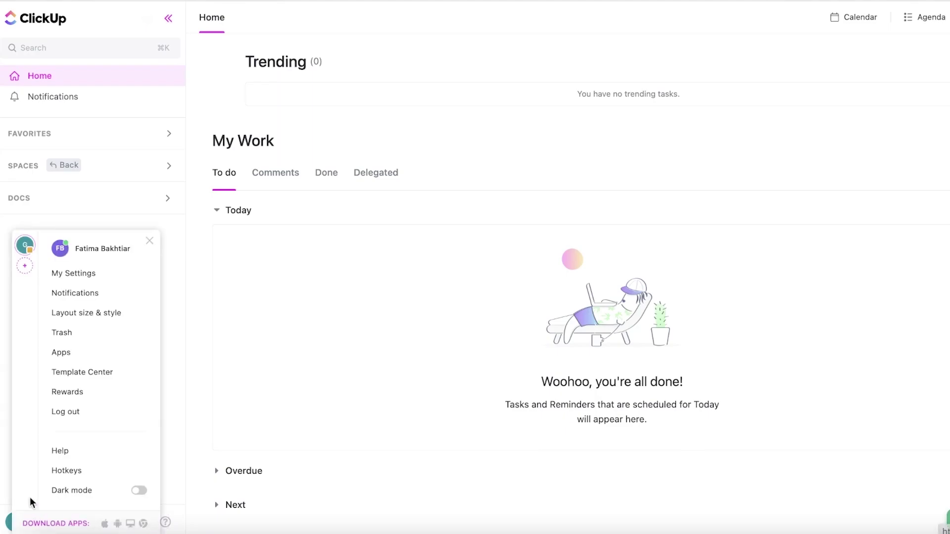
click(27, 267)
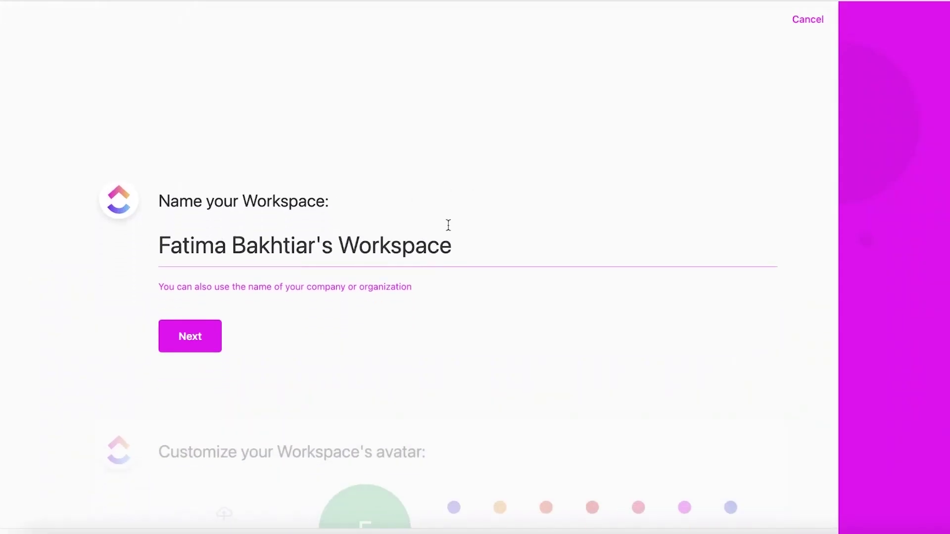
triple_click(402, 240)
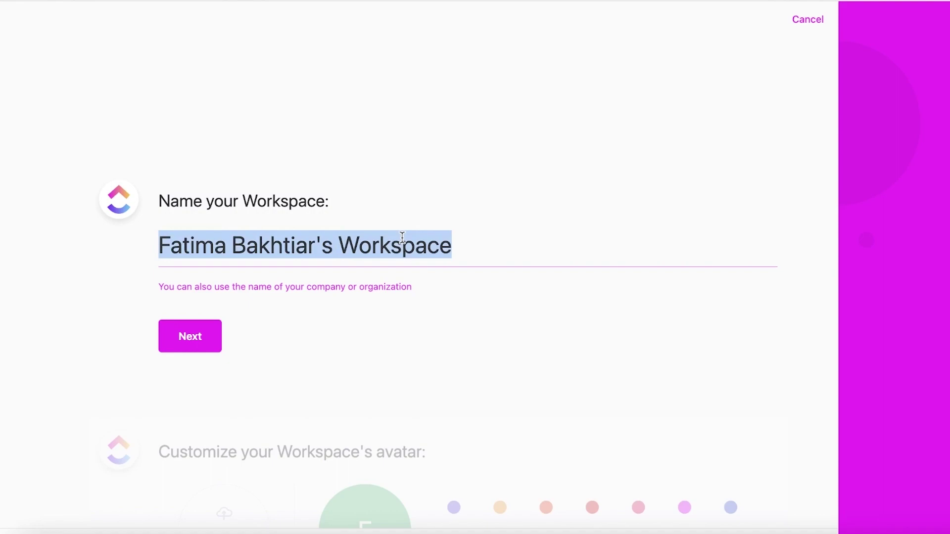
text(Shuffle Blog)
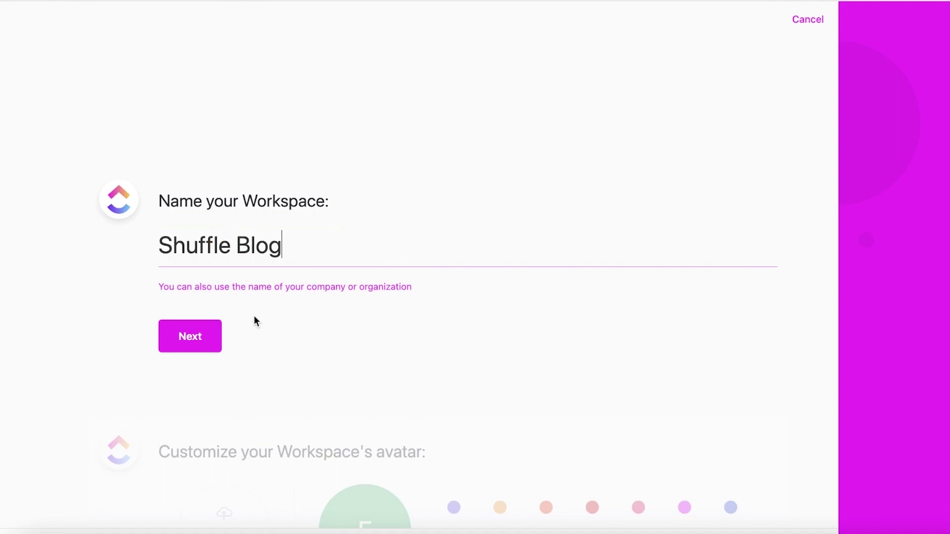
click(194, 337)
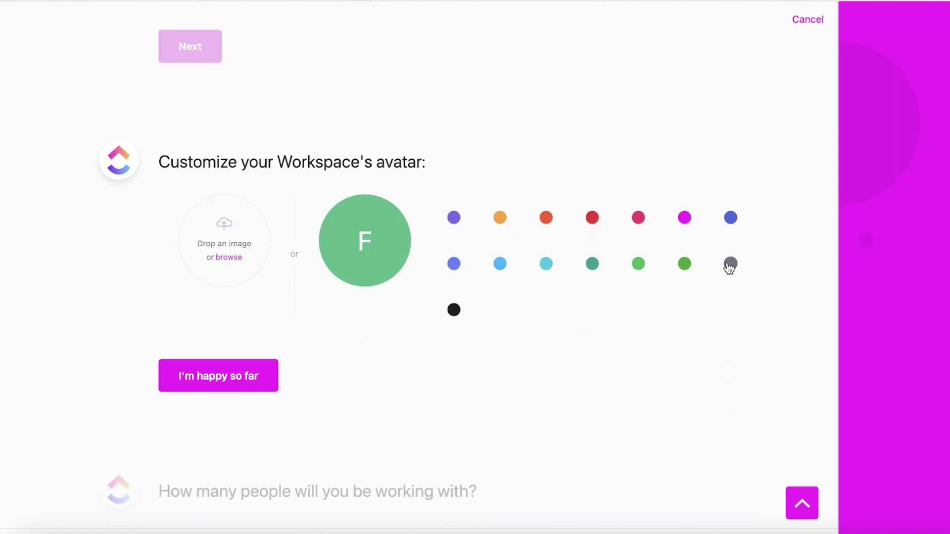
click(730, 264)
click(227, 385)
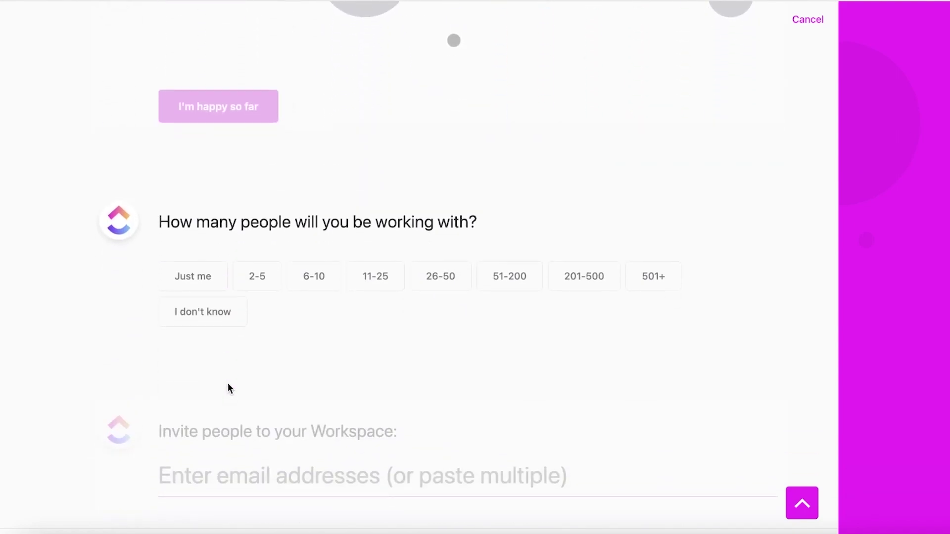
- Set the team size to 2-5 and skip invites, app connections and tool imports
click(255, 281)
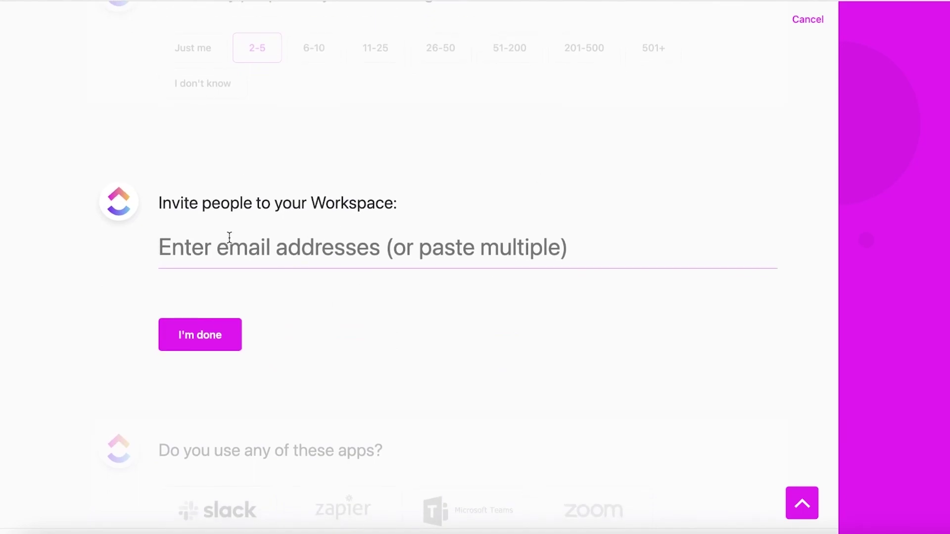
click(202, 335)
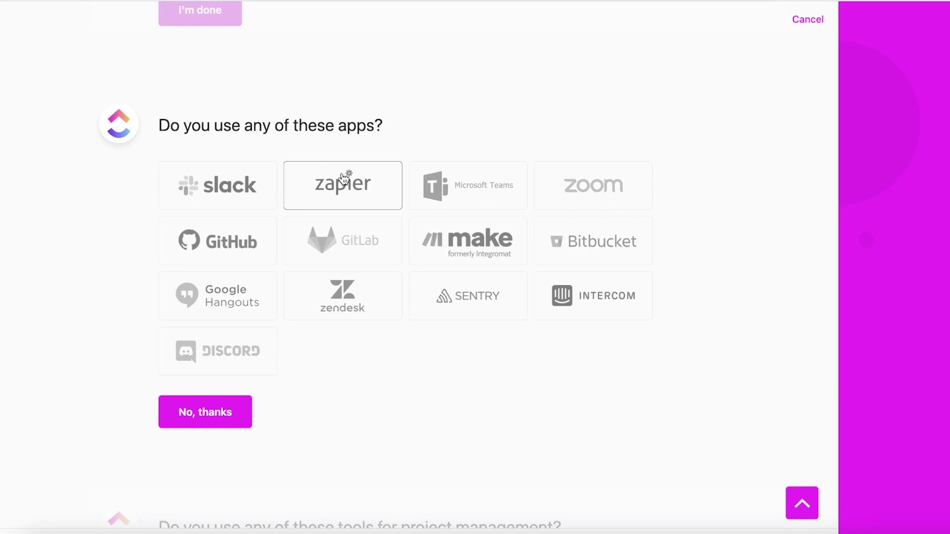
scroll(258, 331, down, 3)
scroll(238, 292, up, 3)
click(213, 408)
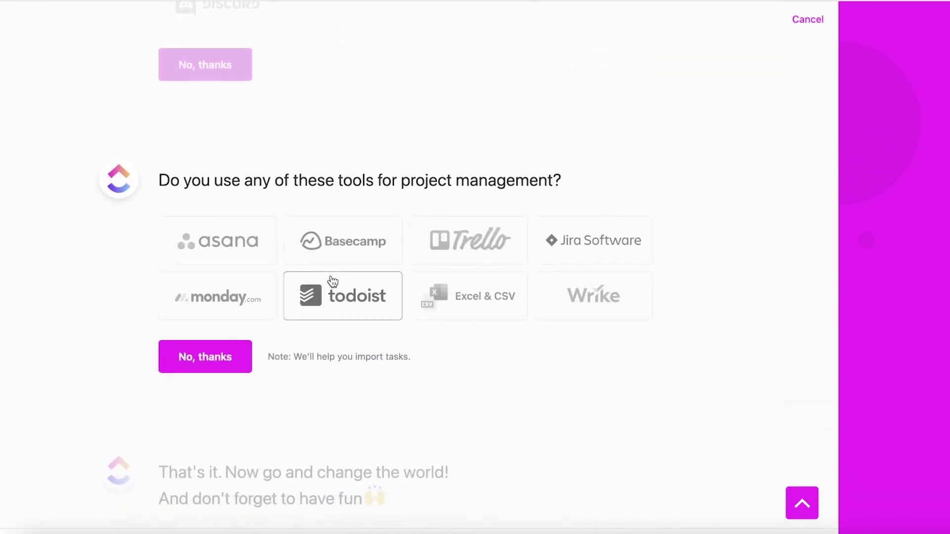
click(221, 363)
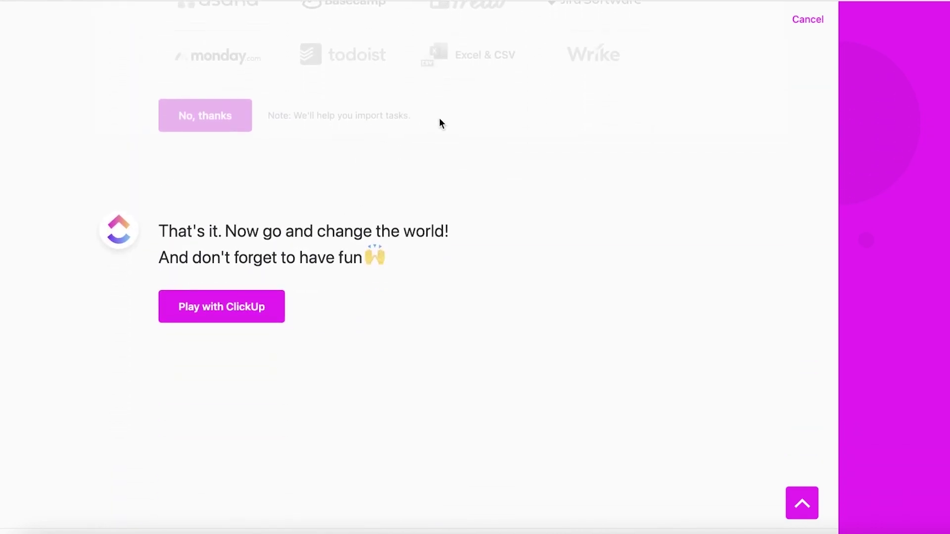
- Enter the Shuffle Blog workspace and browse Community Space templates down to PMO - Project Management
click(257, 305)
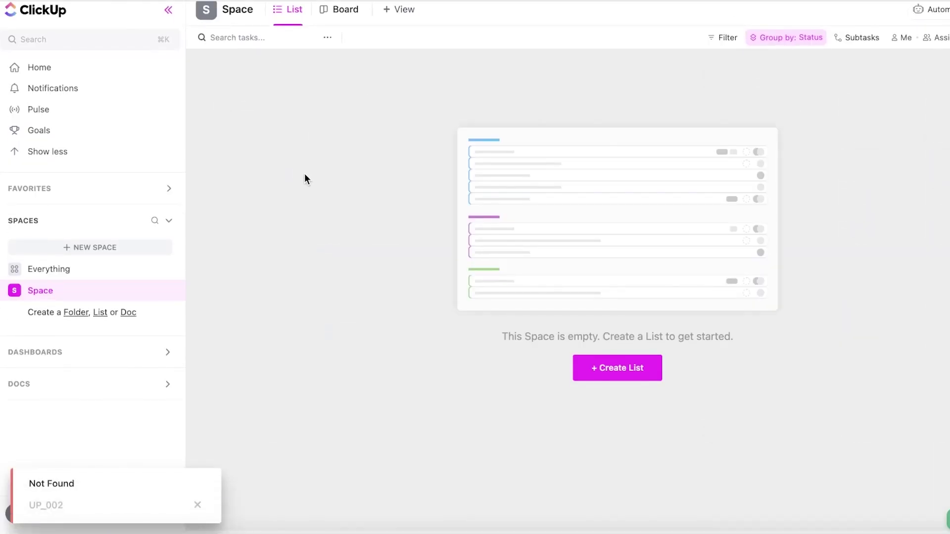
click(54, 253)
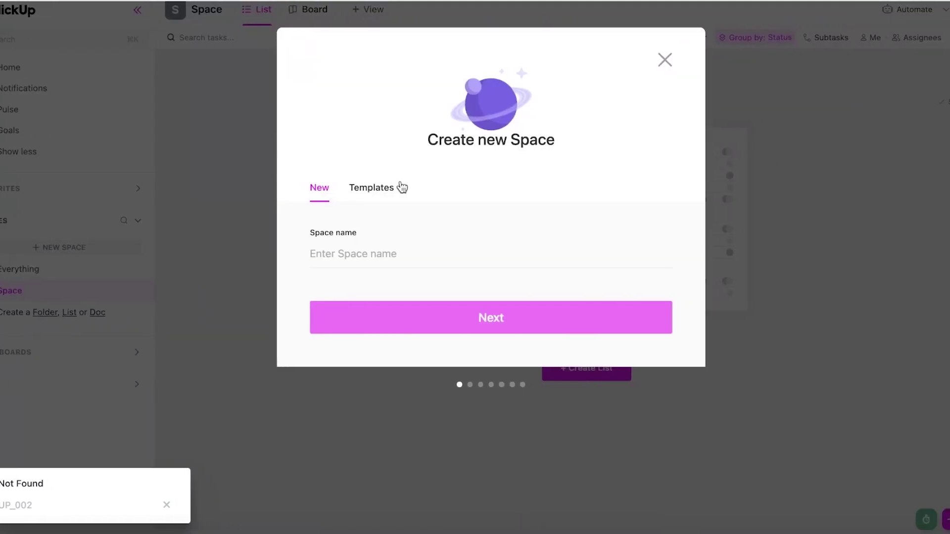
click(423, 189)
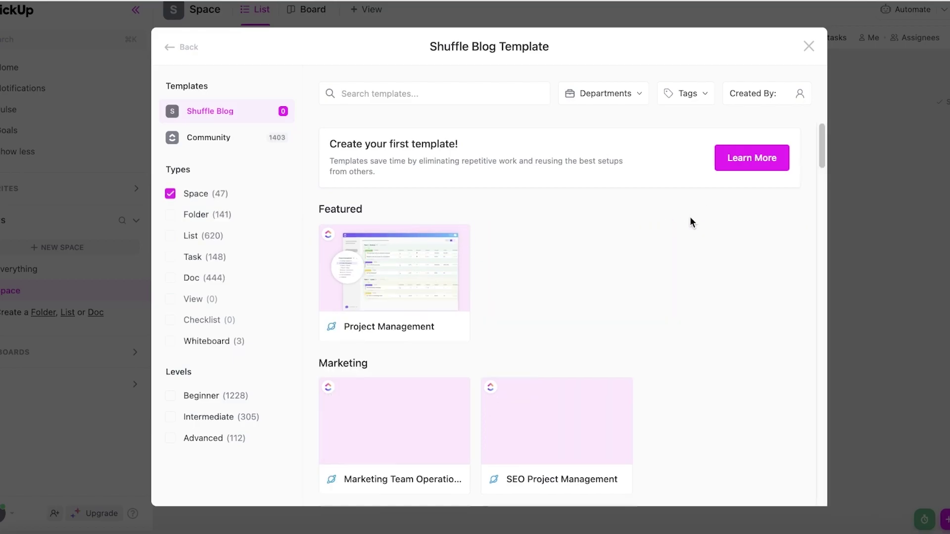
scroll(690, 219, down, 3)
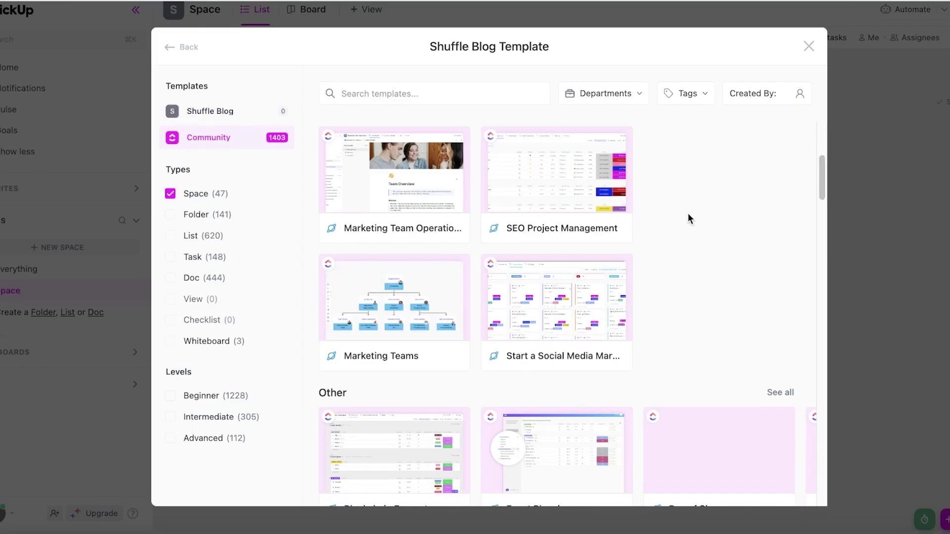
scroll(687, 216, down, 3)
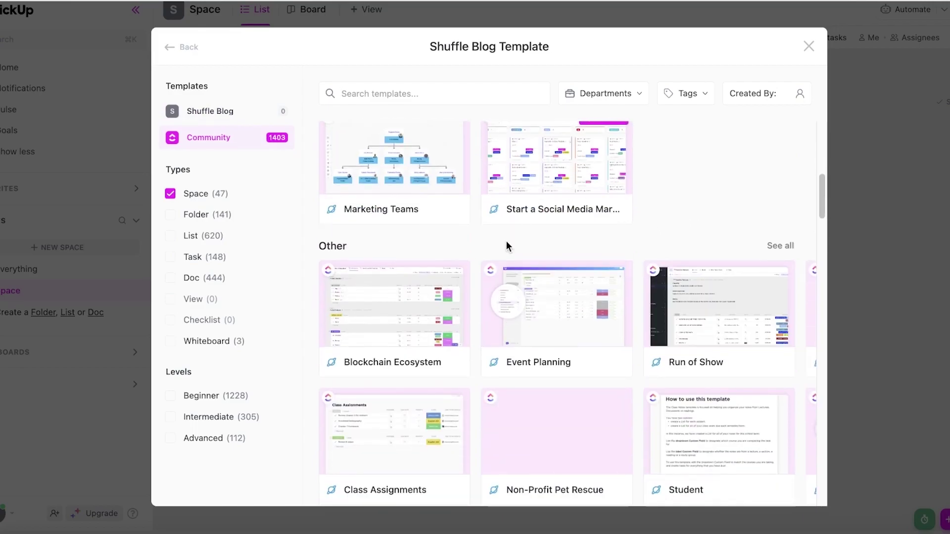
scroll(388, 318, down, 3)
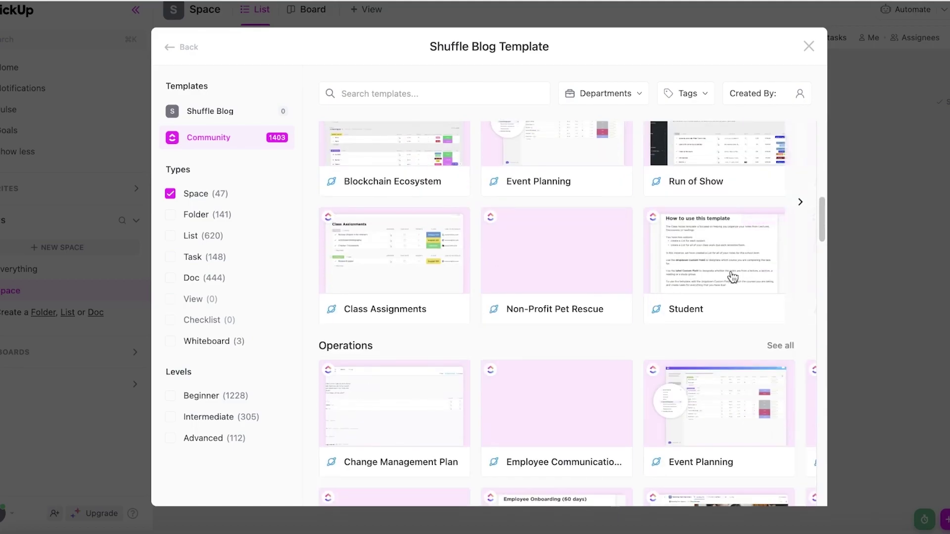
scroll(710, 277, down, 6)
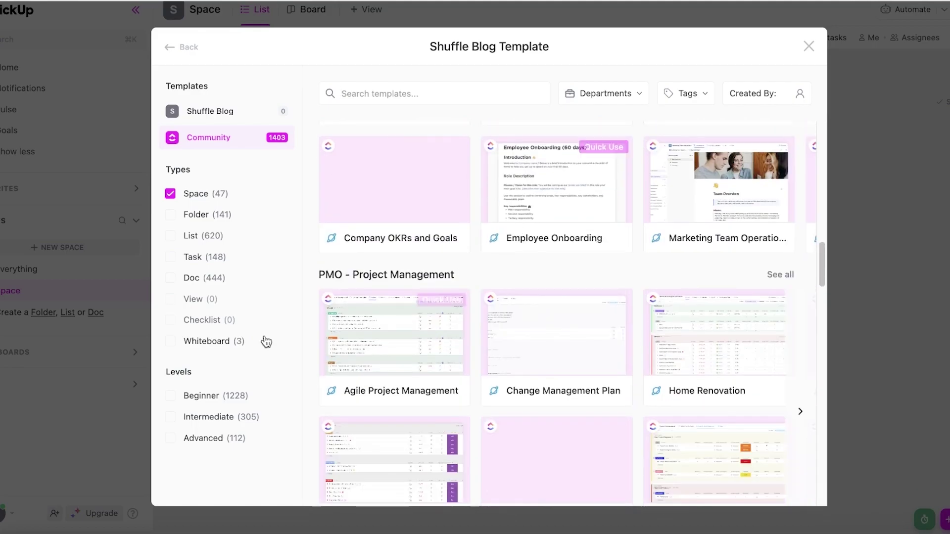
scroll(603, 238, down, 1)
scroll(632, 195, down, 2)
mouse_move(633, 196)
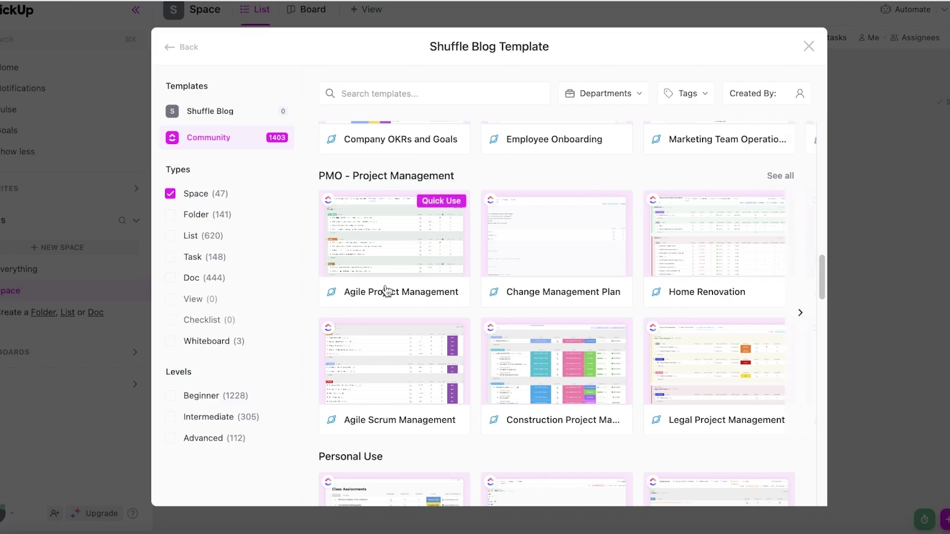
- Create a Space from the Agile Project Management template, importing everything
click(410, 257)
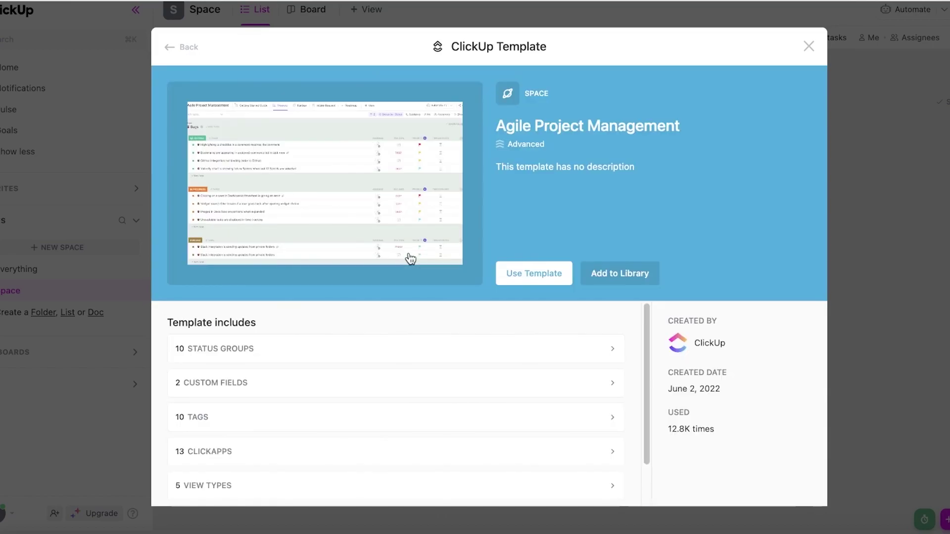
click(516, 277)
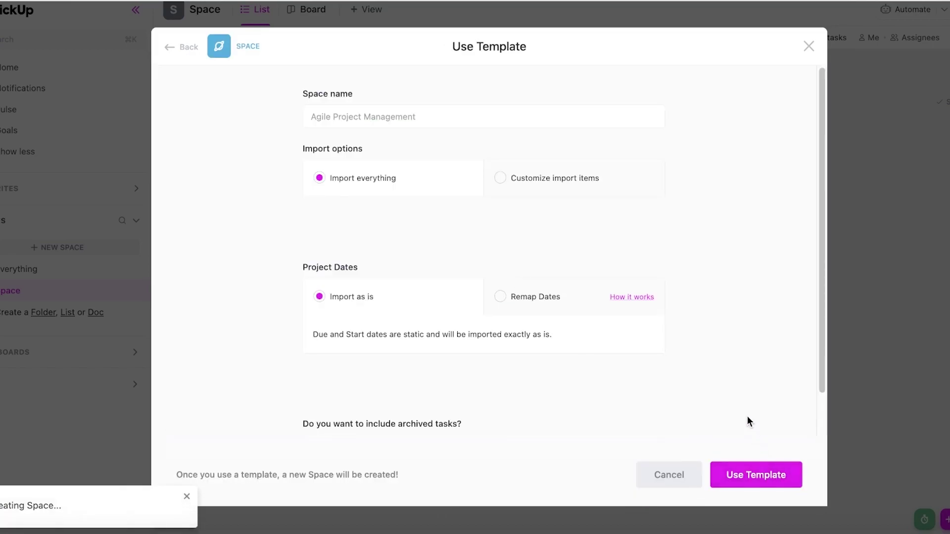
click(779, 477)
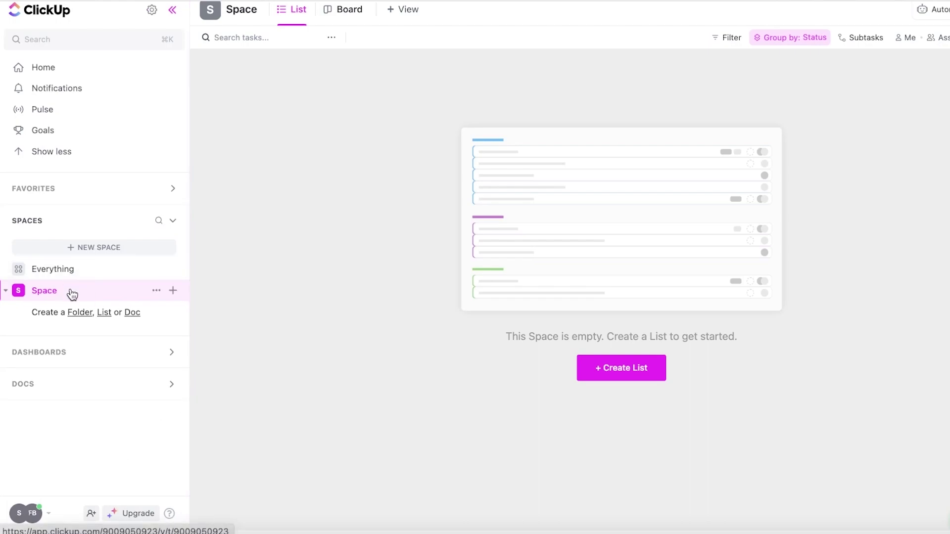
click(71, 274)
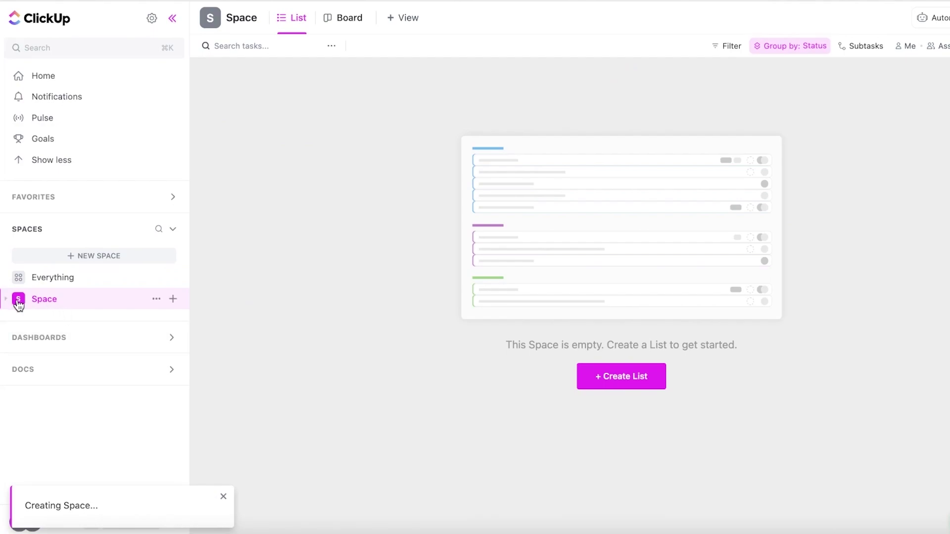
- Expand the space in the sidebar, then start and cancel creating another space
click(40, 278)
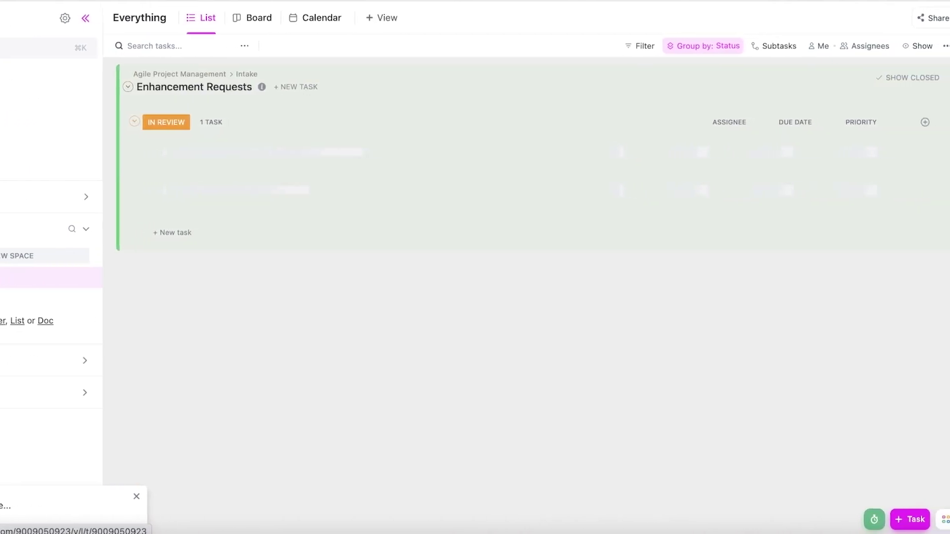
scroll(465, 212, down, 15)
scroll(465, 213, up, 20)
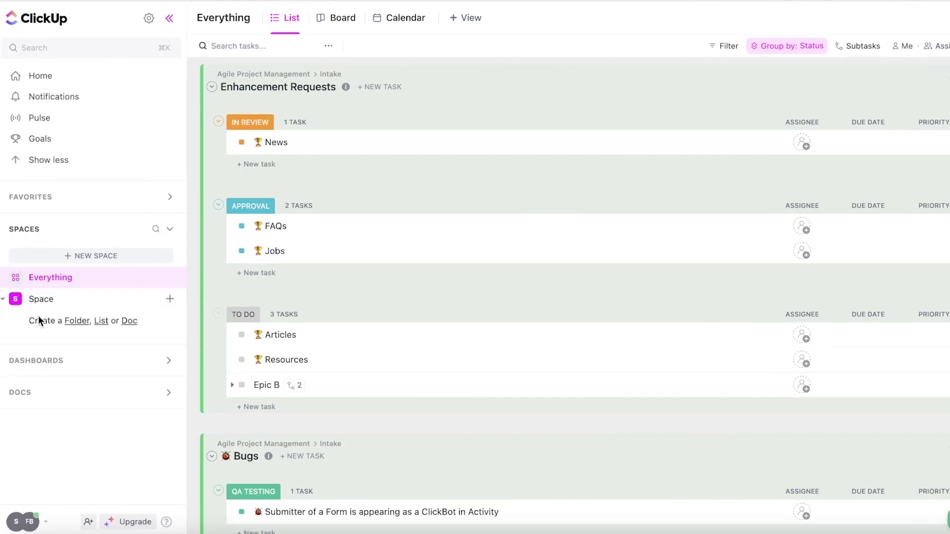
click(171, 299)
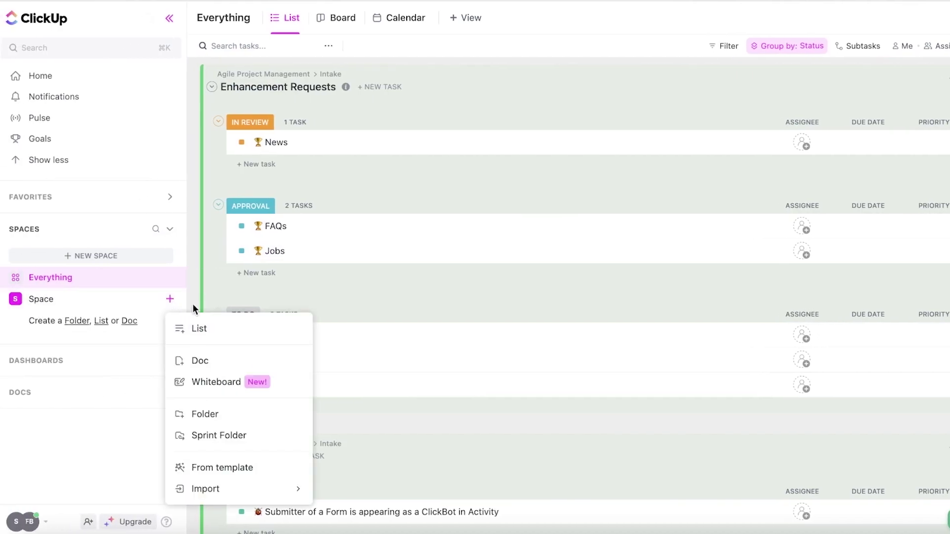
click(165, 264)
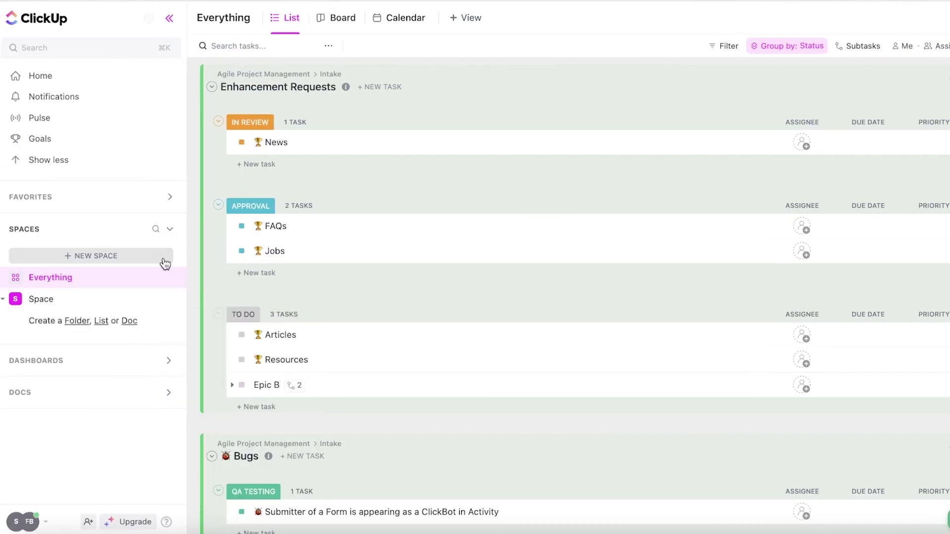
click(134, 254)
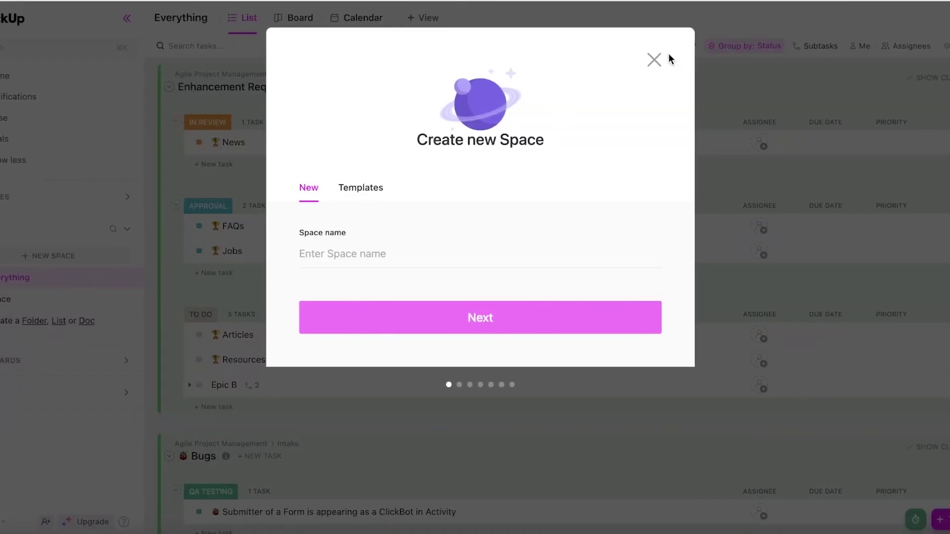
click(655, 60)
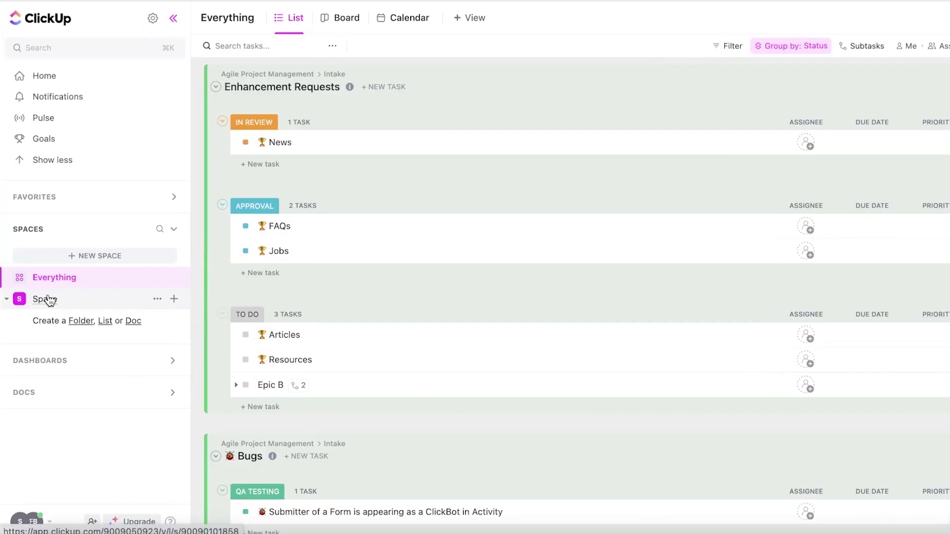
click(18, 300)
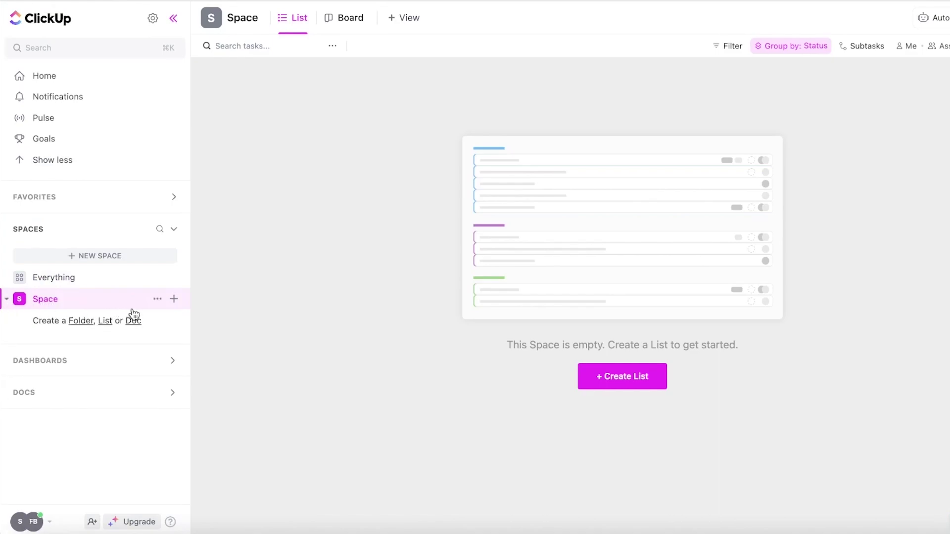
- Start a new List, cancel it, and open the Everything overview of all tasks
click(174, 299)
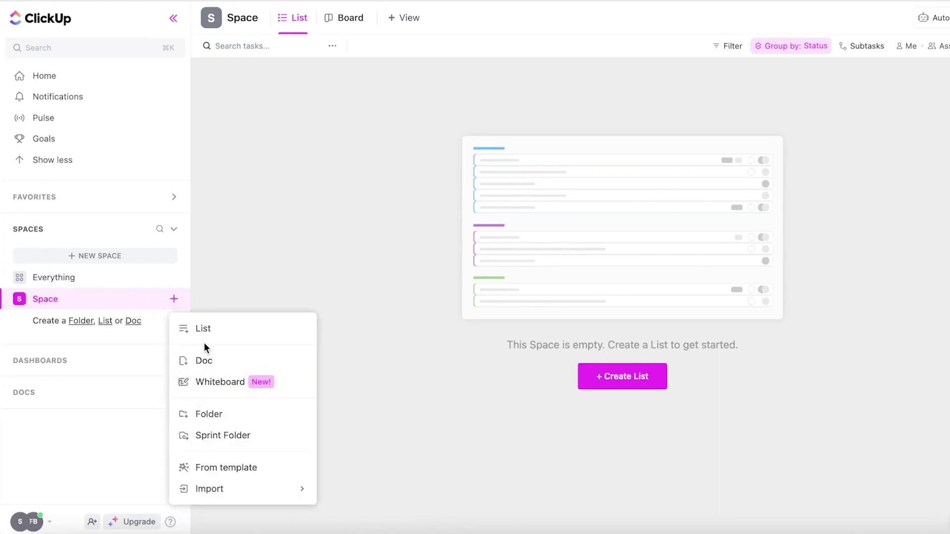
click(204, 330)
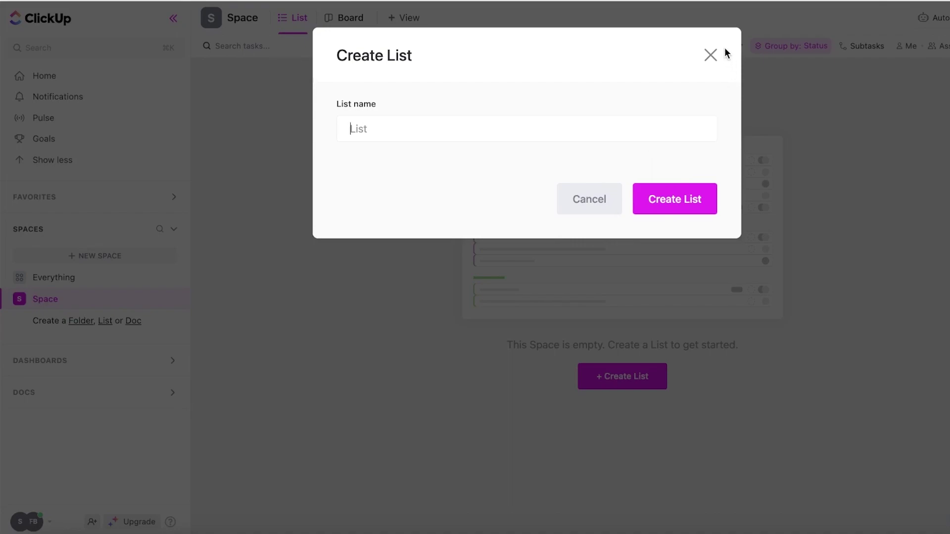
click(707, 58)
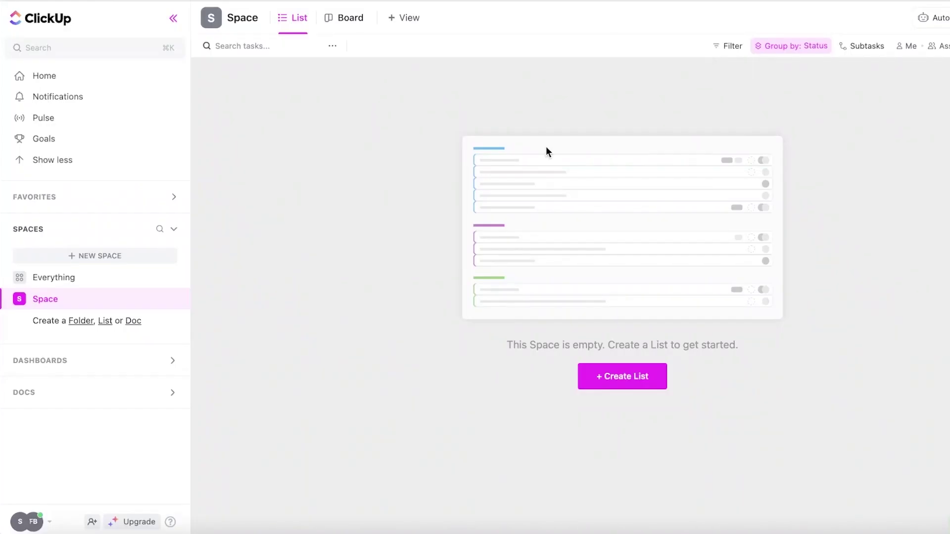
click(117, 280)
scroll(386, 158, down, 3)
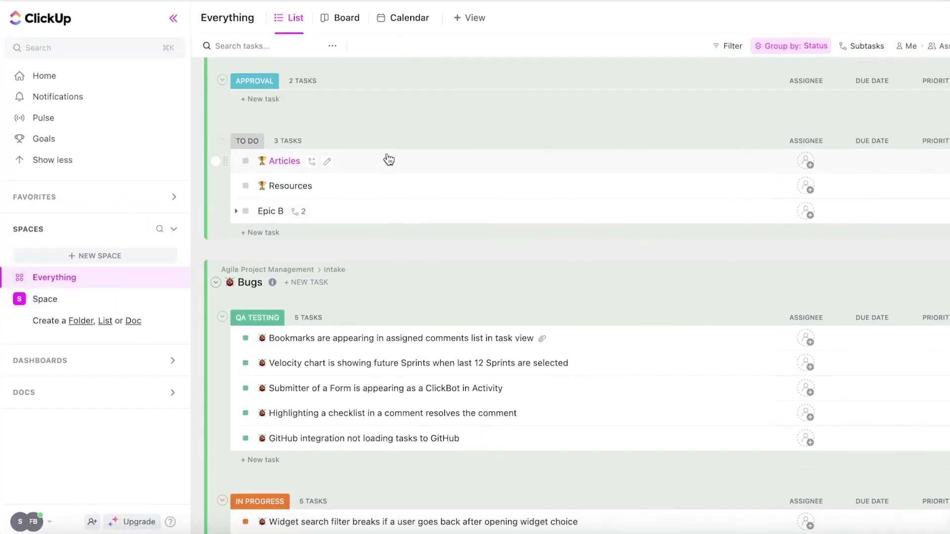
scroll(386, 159, up, 3)
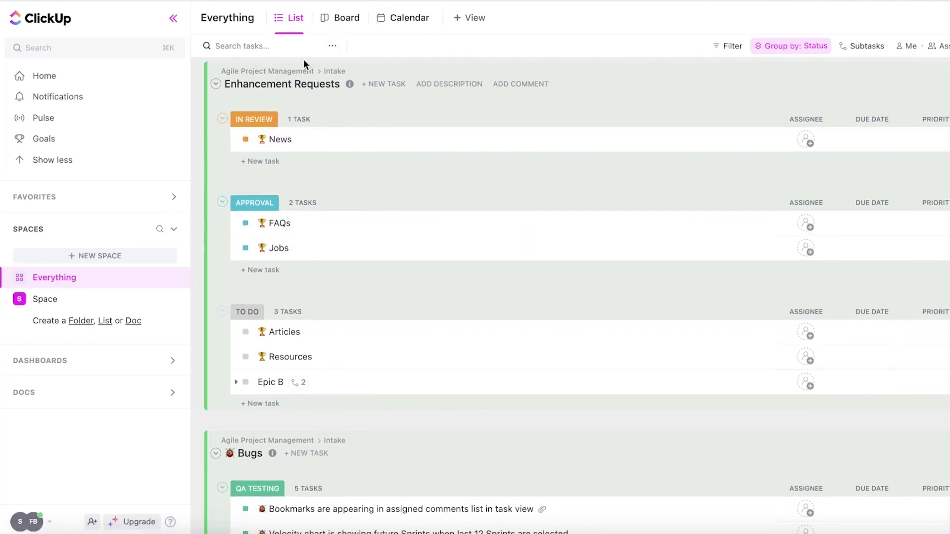
- Show Everything as a board and start a new task in the NEW REQUEST column
click(354, 24)
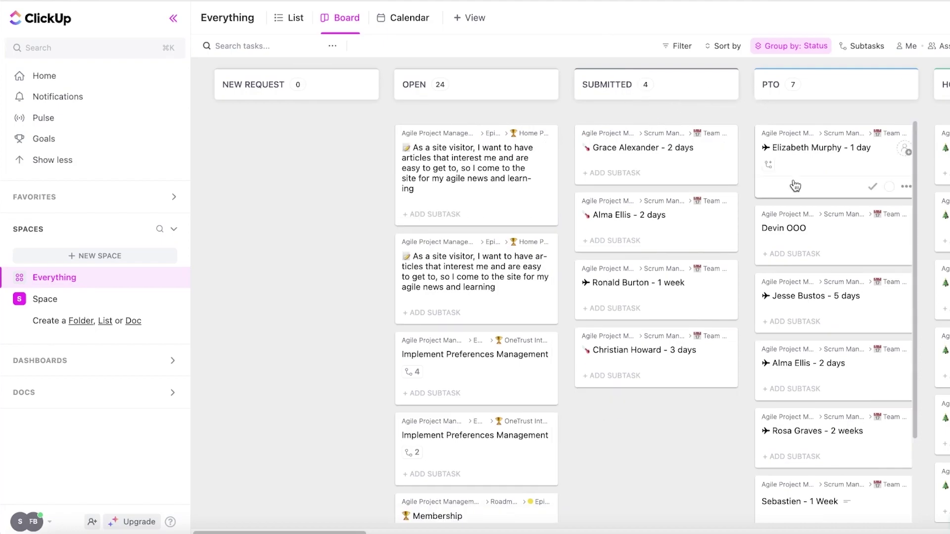
drag(259, 532, 947, 402)
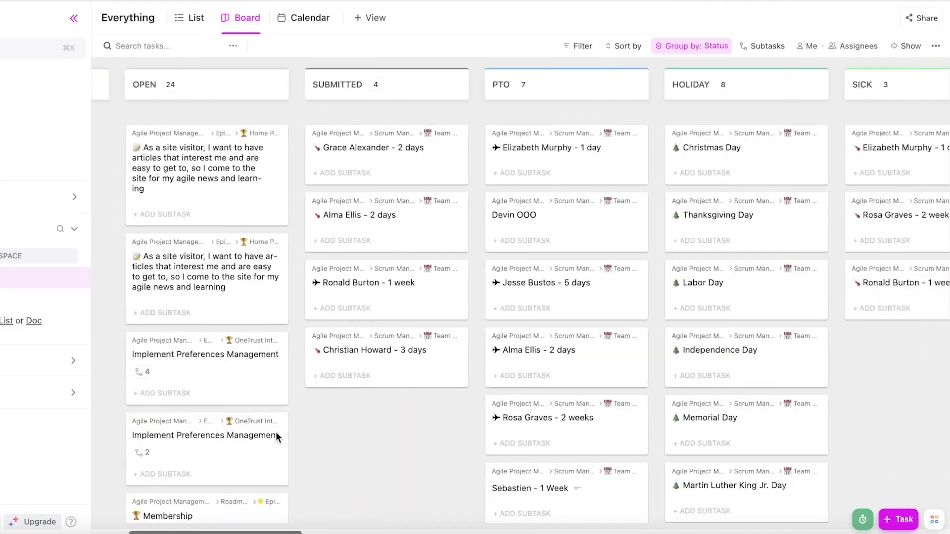
scroll(248, 346, left, 3)
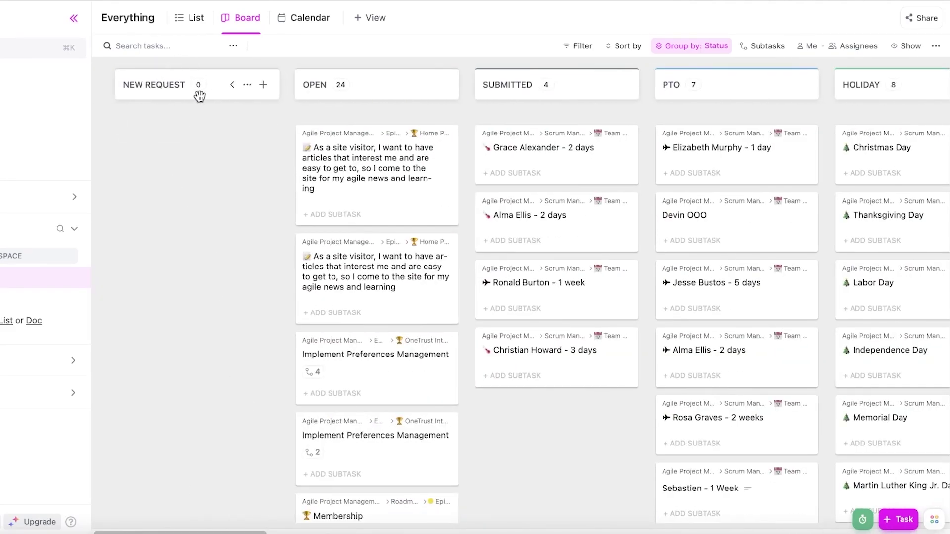
click(142, 134)
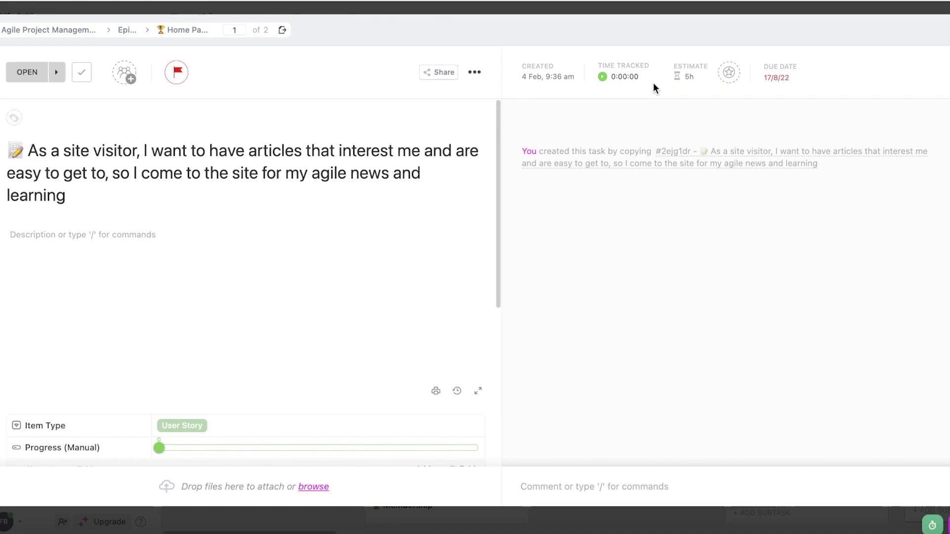
- Scroll the site-visitor user story's details down to Attachments, then close it
scroll(380, 158, down, 1)
scroll(180, 303, down, 3)
scroll(65, 341, down, 5)
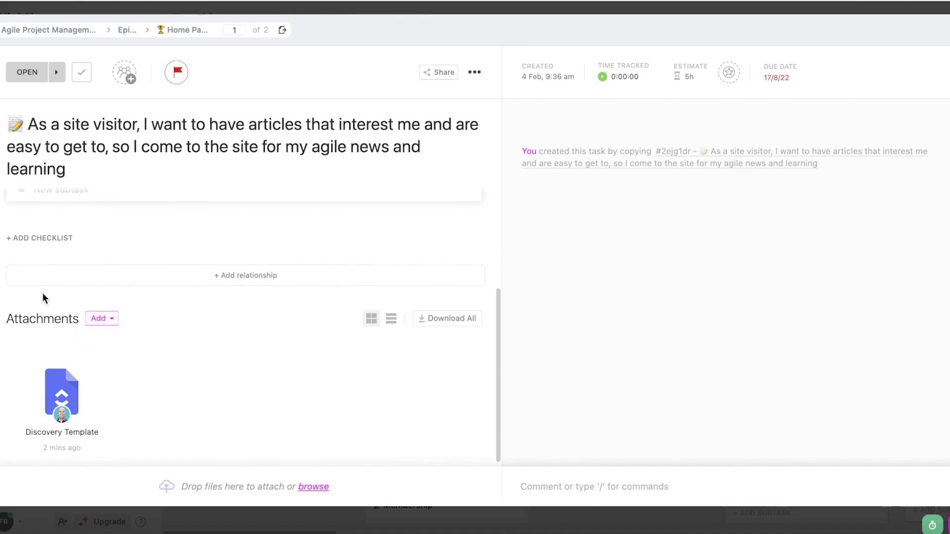
key(Escape)
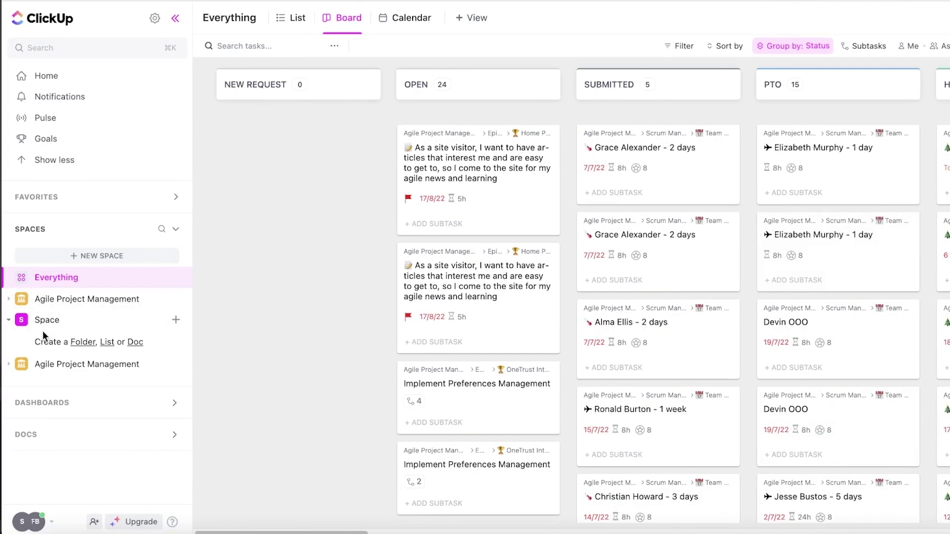
- Open the Agile Project Management space on its Kanban board
click(45, 299)
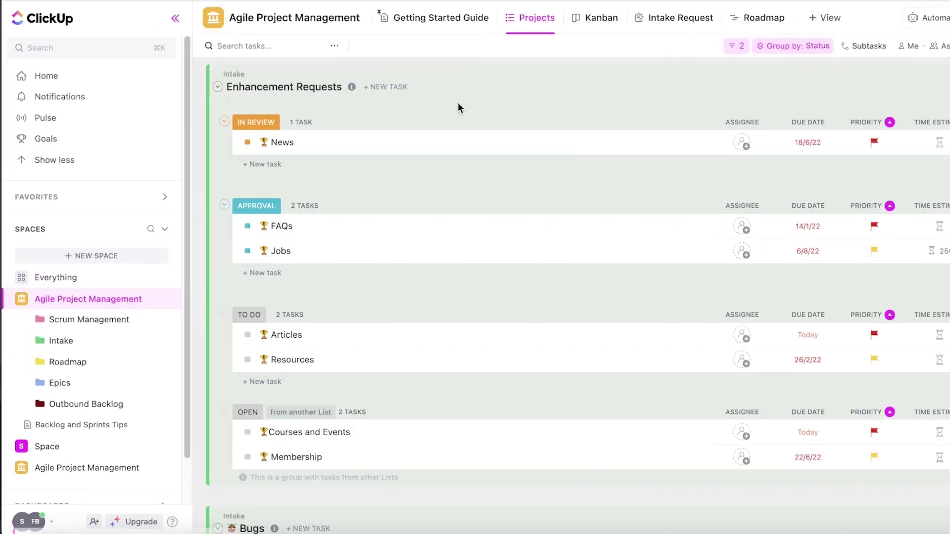
click(618, 29)
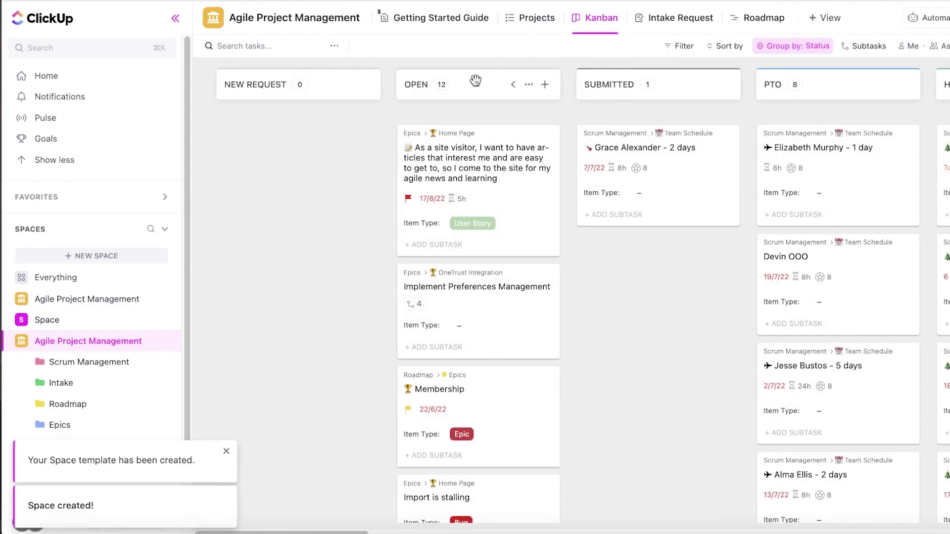
scroll(435, 203, down, 10)
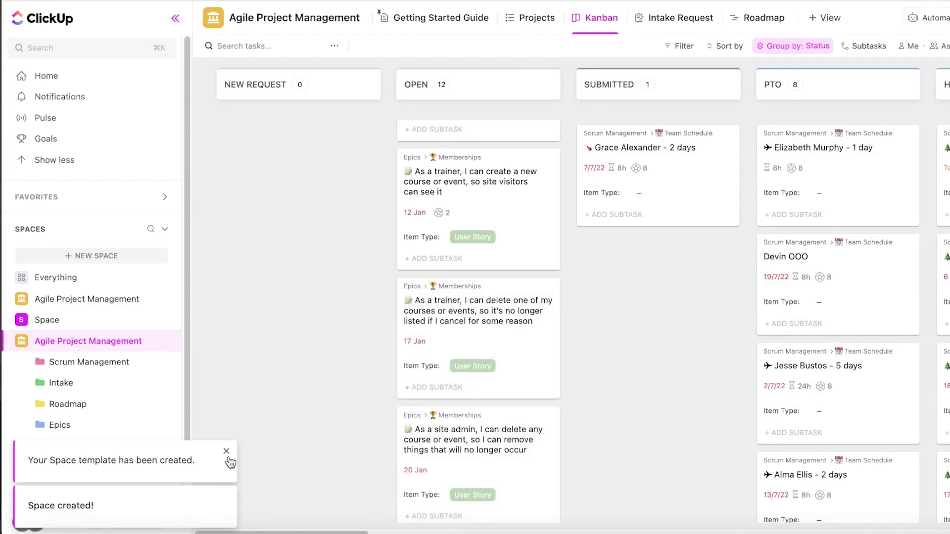
- Create a new space named Blogs, keeping the default statuses
click(227, 494)
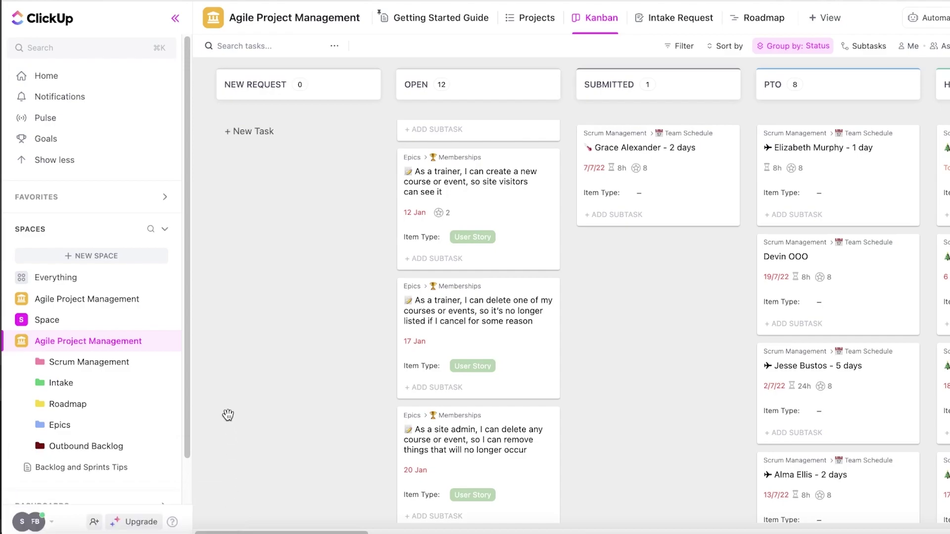
click(97, 266)
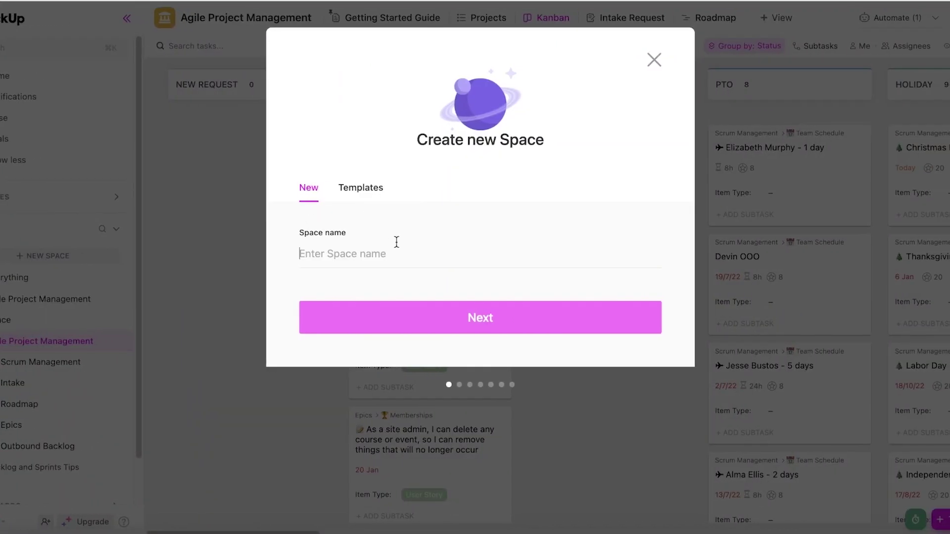
text(Blogs)
key(Return)
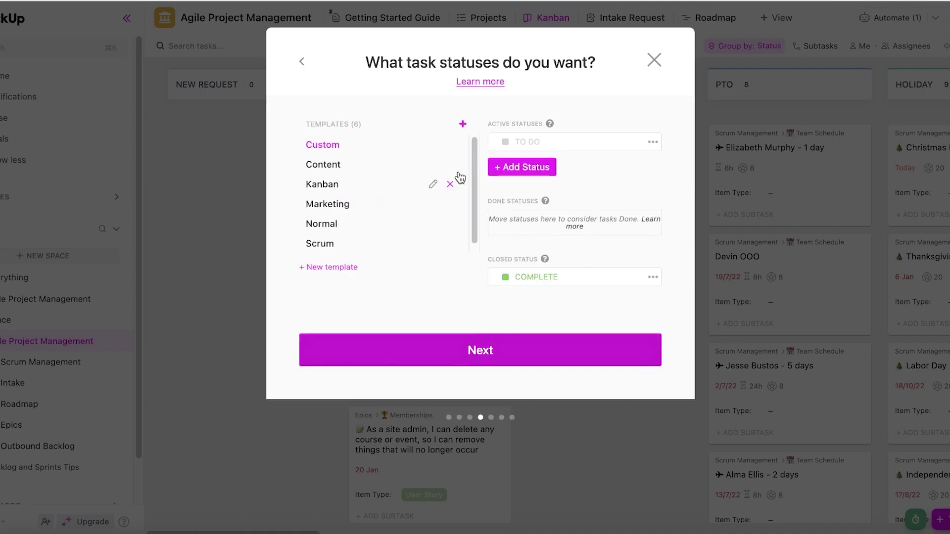
click(489, 363)
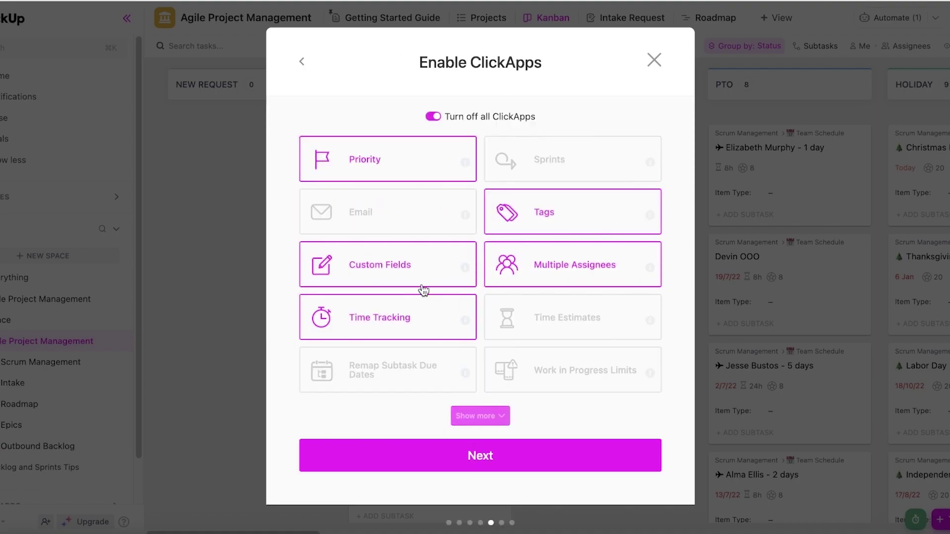
- Turn on the Email and Time Estimates ClickApps, leaving Sprints off and Priority on
click(521, 174)
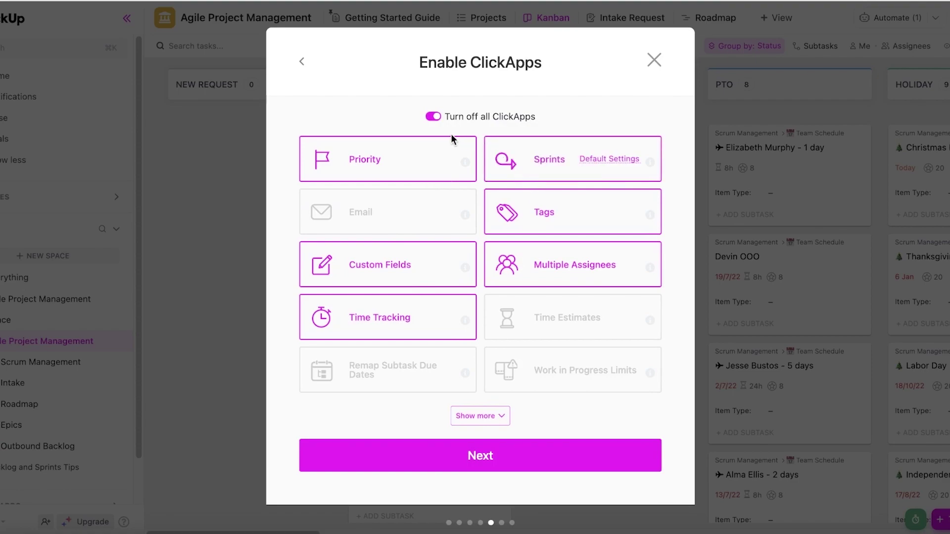
click(356, 175)
click(356, 175)
click(552, 172)
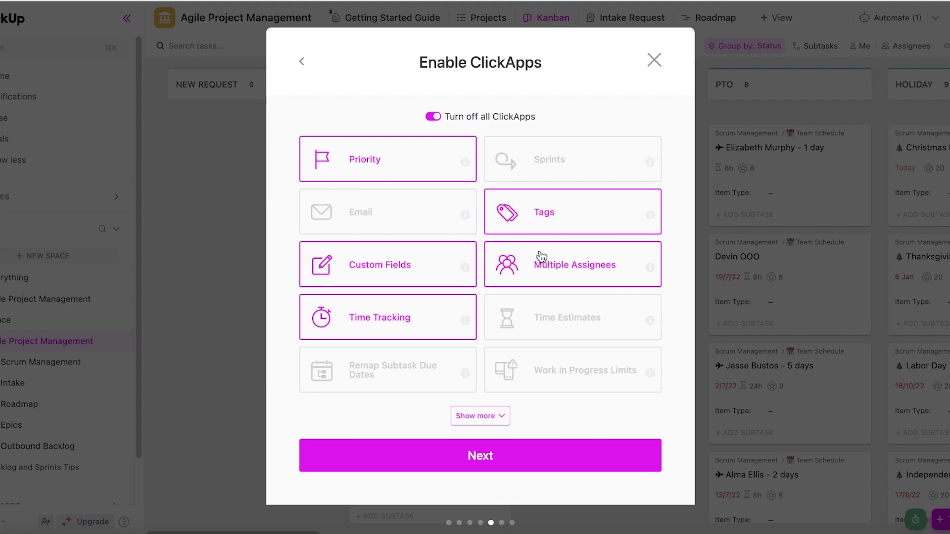
click(533, 329)
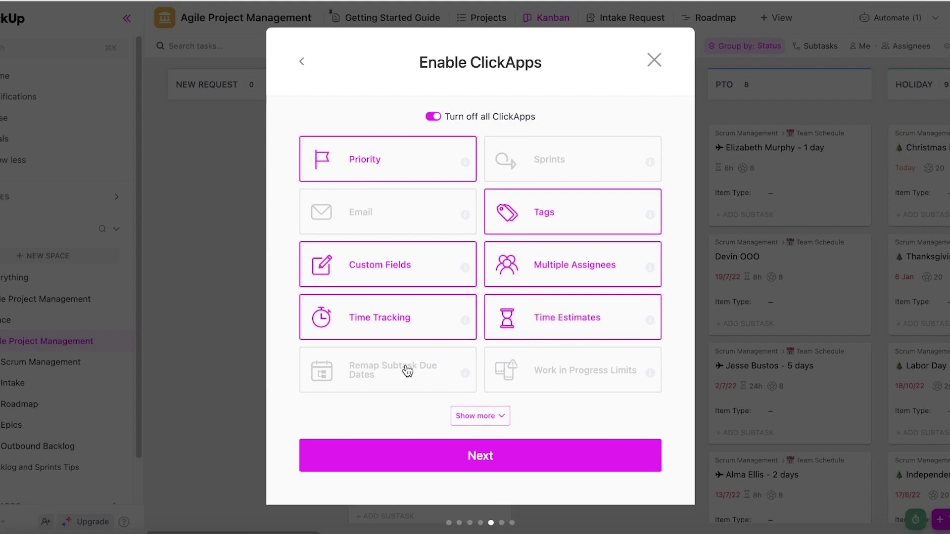
click(376, 217)
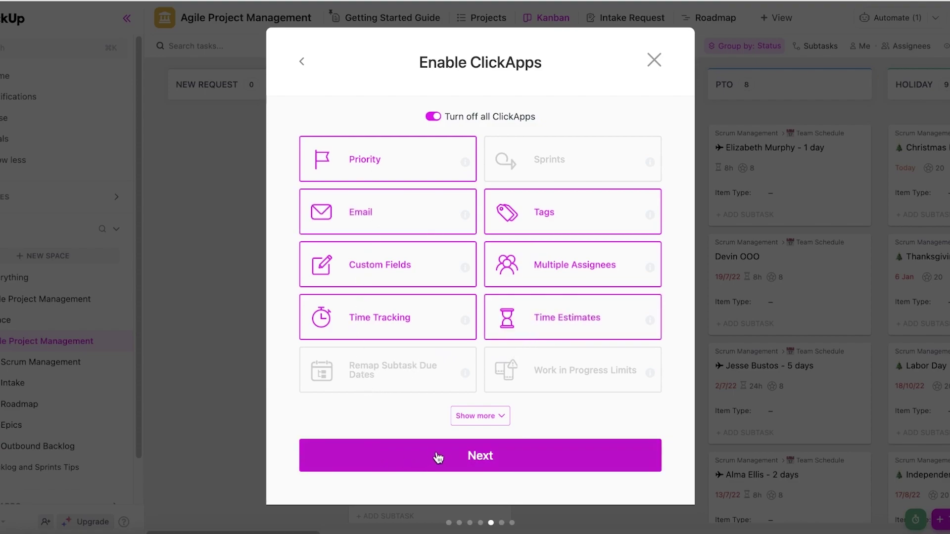
click(460, 420)
scroll(467, 430, down, 3)
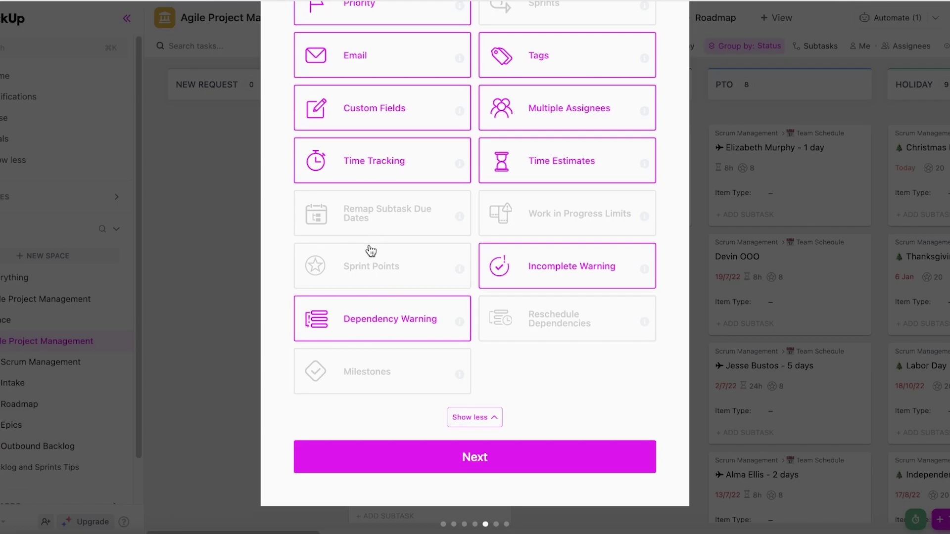
scroll(468, 128, up, 3)
scroll(505, 208, down, 3)
click(431, 456)
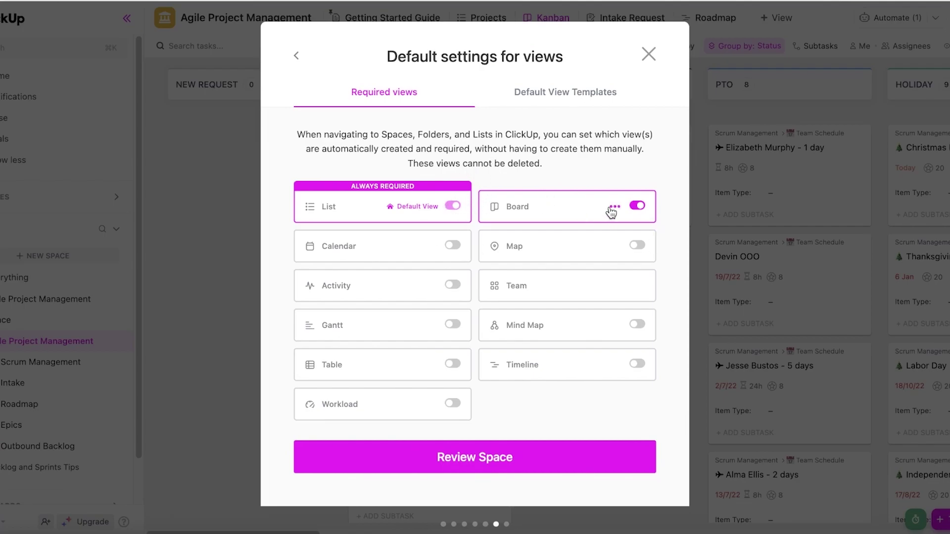
- Make Board the default view for the Blogs space
click(614, 207)
click(622, 234)
click(615, 207)
click(626, 235)
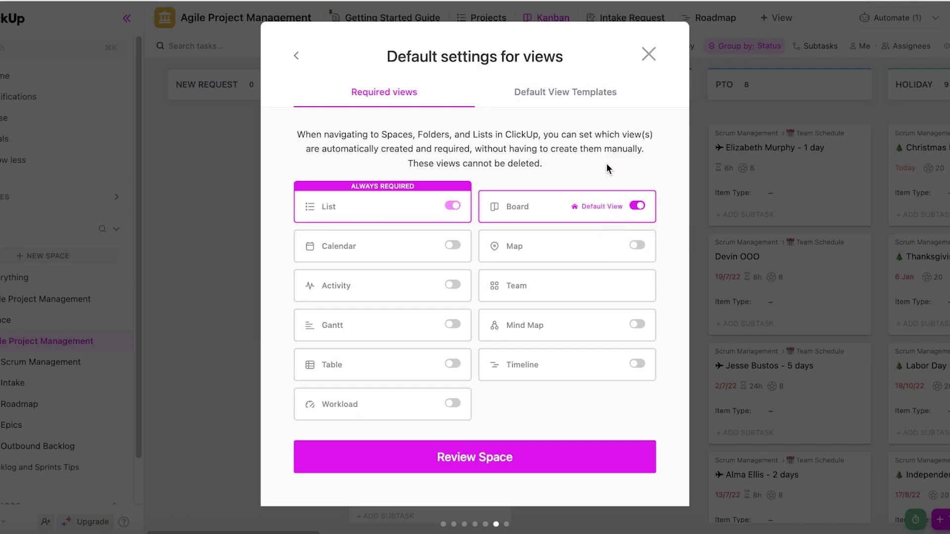
- Review the Blogs space settings and its sharing with Shuffle Blog Workspace
click(444, 456)
click(551, 217)
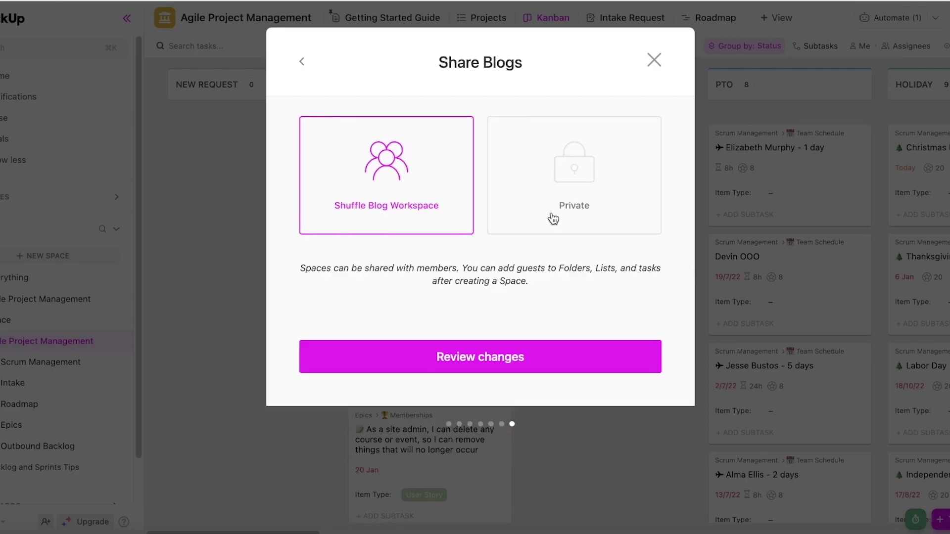
click(494, 375)
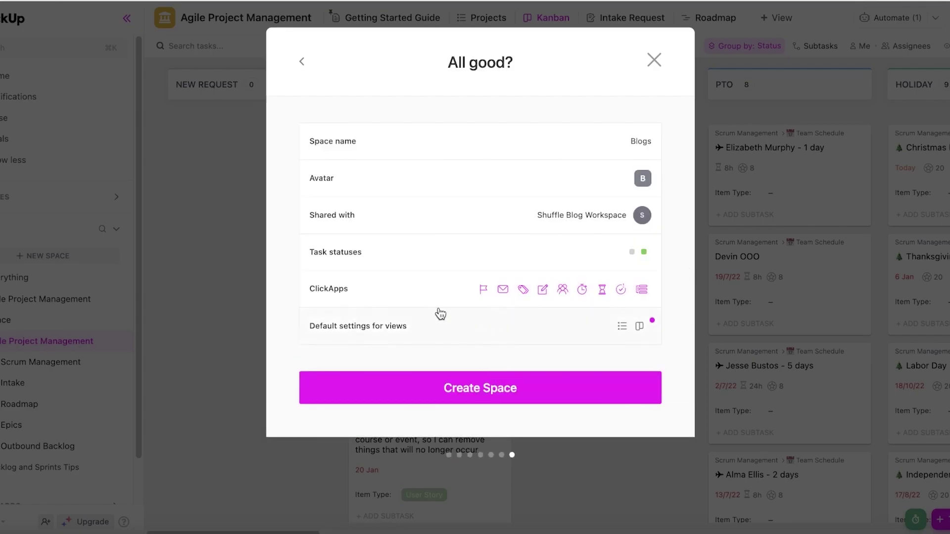
- Create the Blogs space and rename its TO DO status to BLOG IDEAS
key(Return)
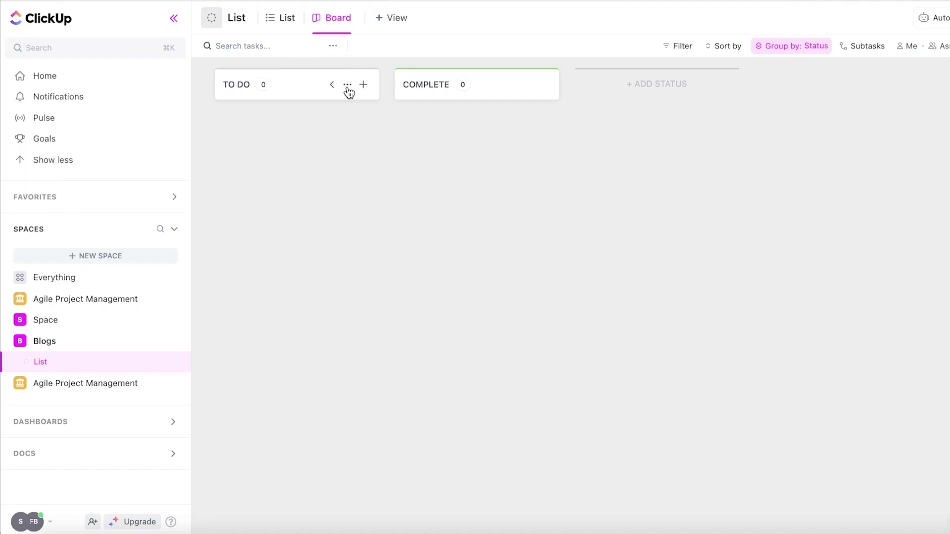
click(346, 87)
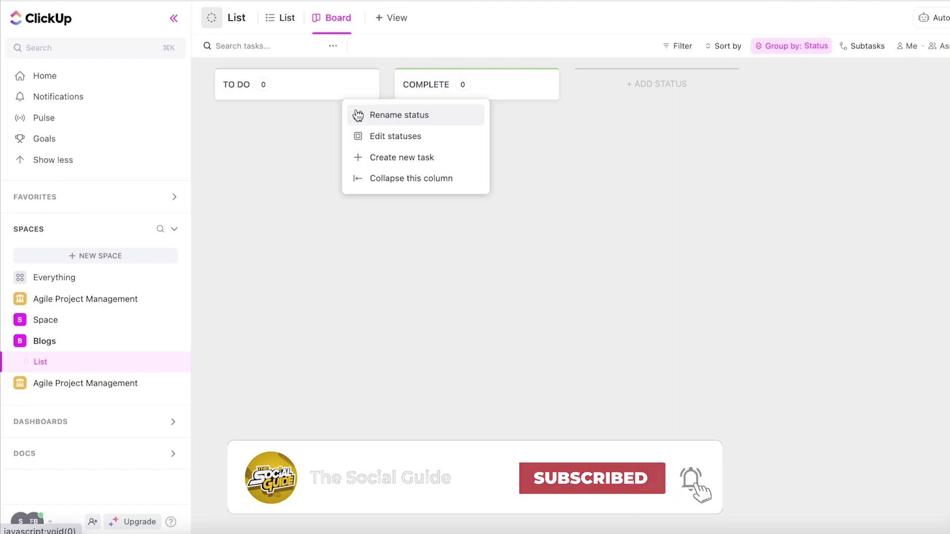
click(372, 119)
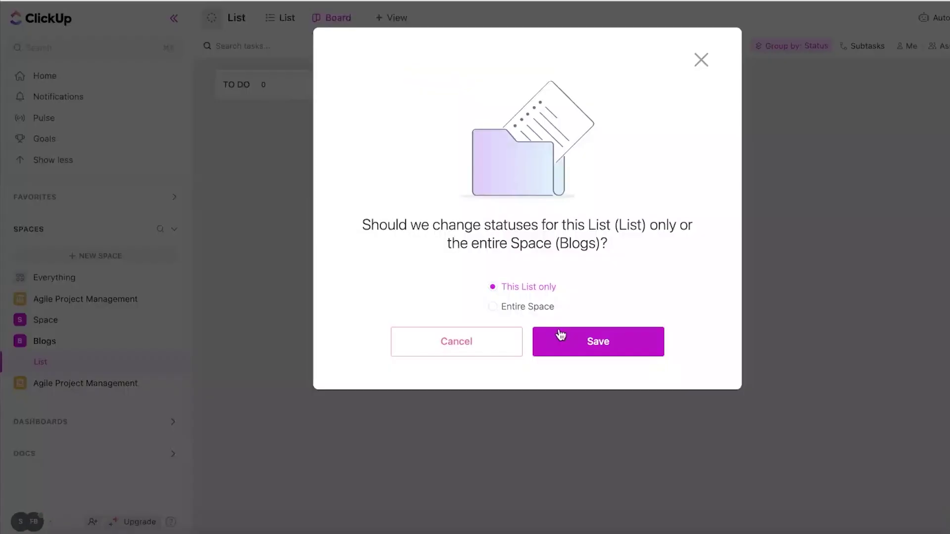
click(558, 333)
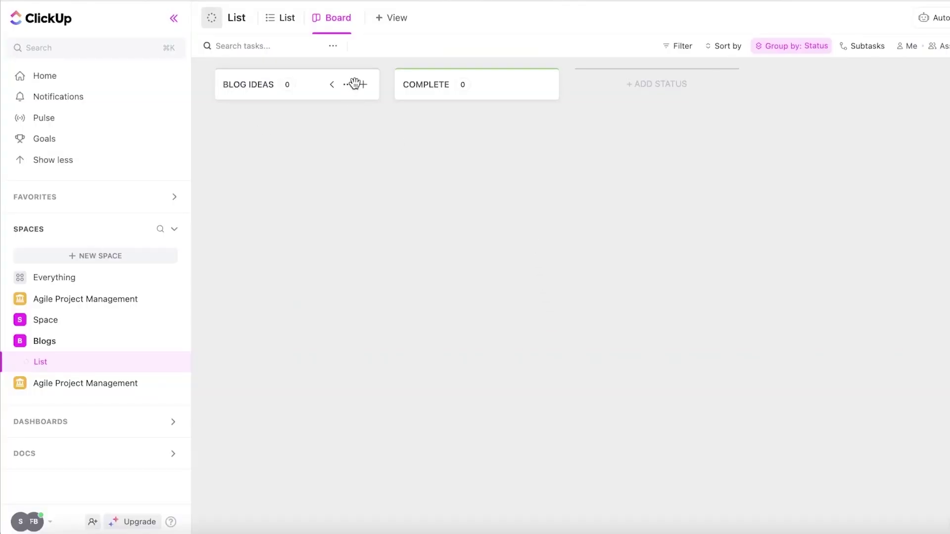
- Open the Blogs List board and bring up the COMPLETE column's options menu
click(53, 341)
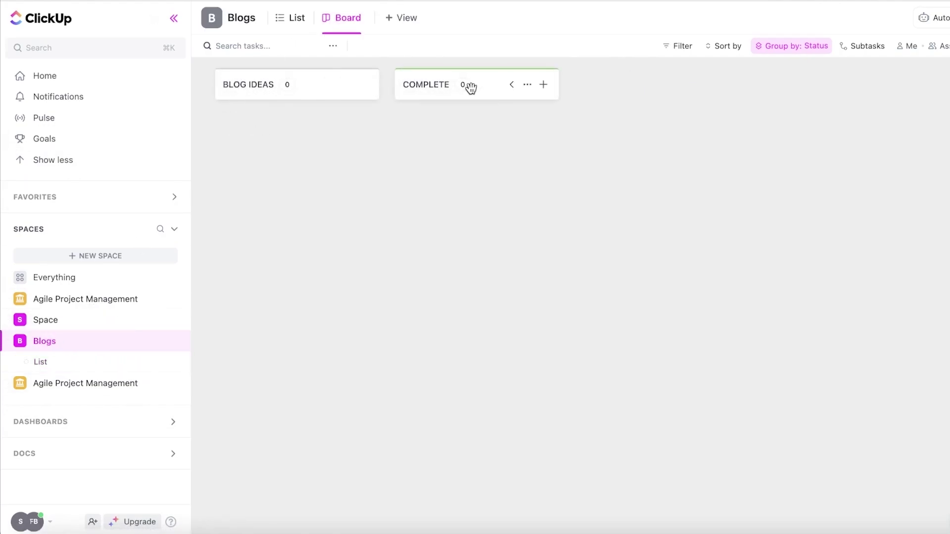
click(526, 85)
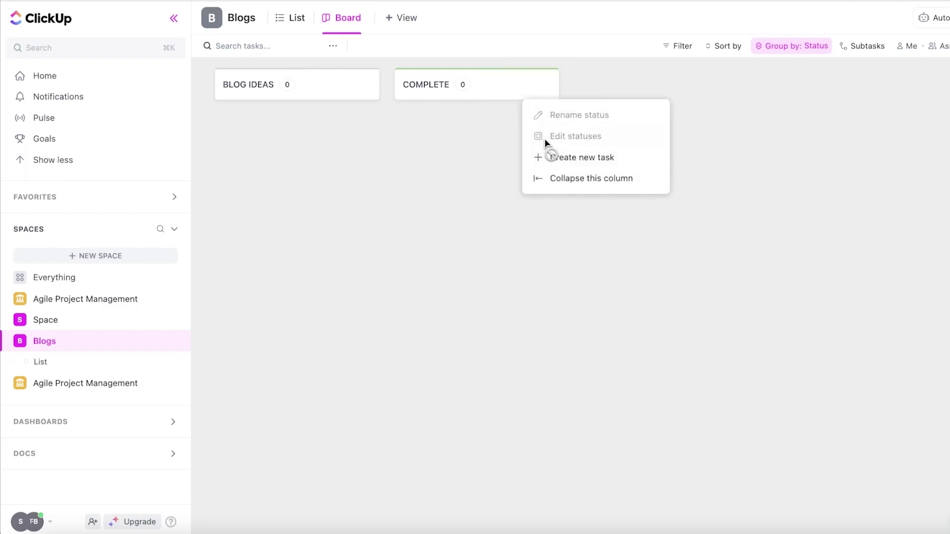
click(498, 76)
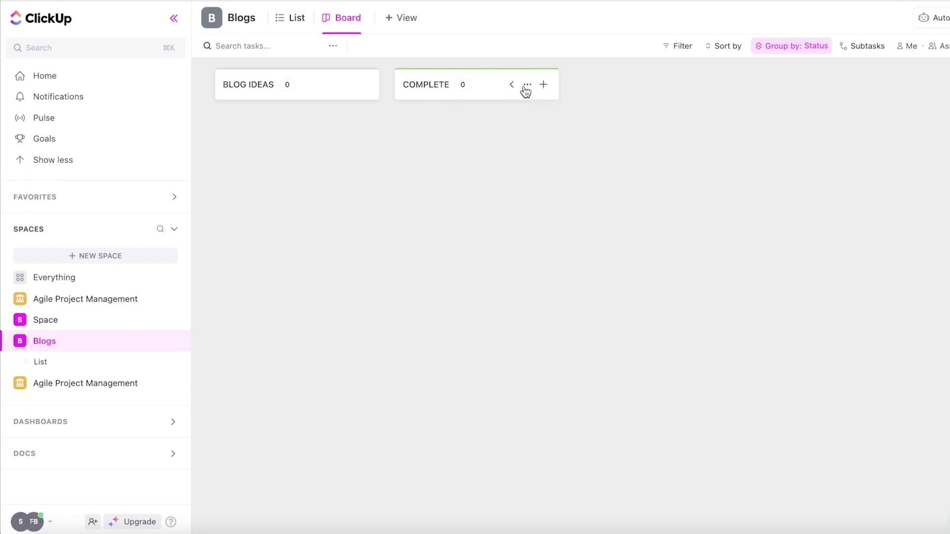
click(526, 85)
click(511, 85)
click(511, 85)
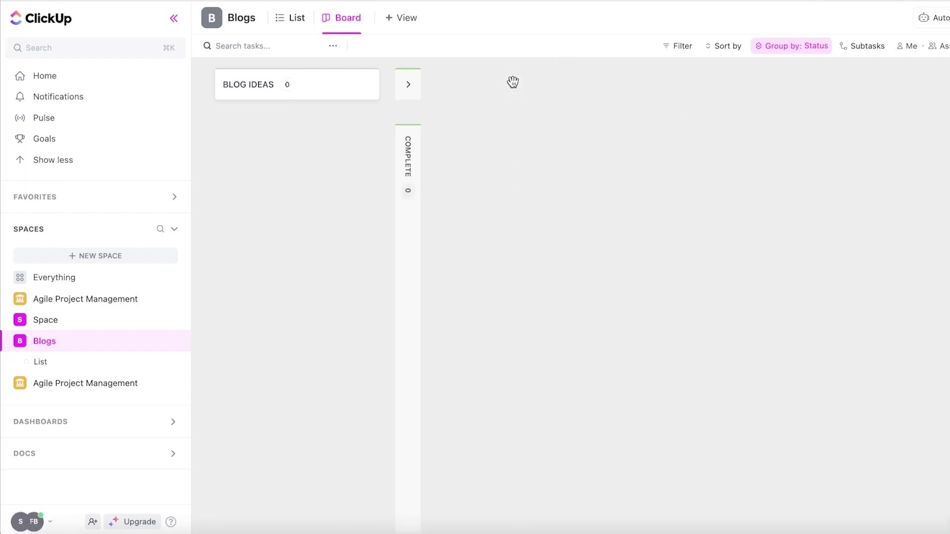
click(410, 85)
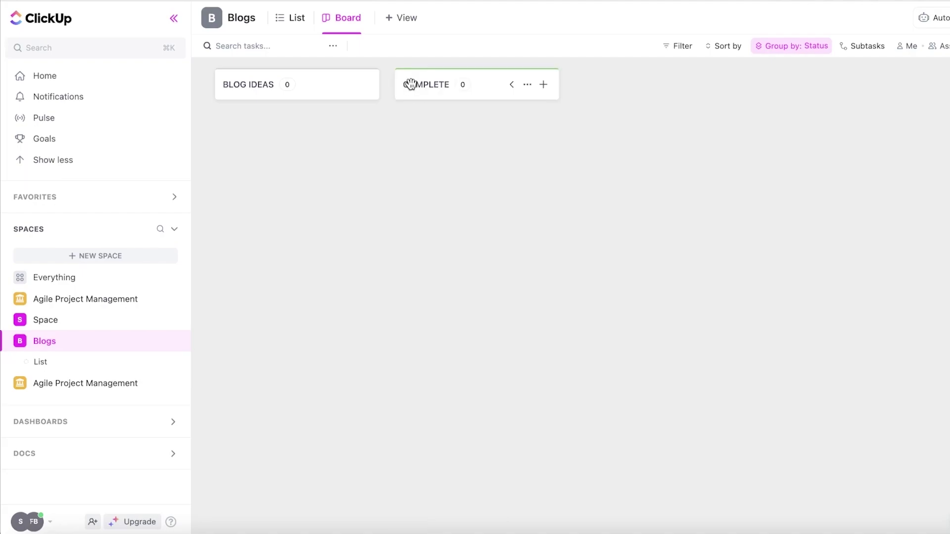
click(543, 86)
click(528, 84)
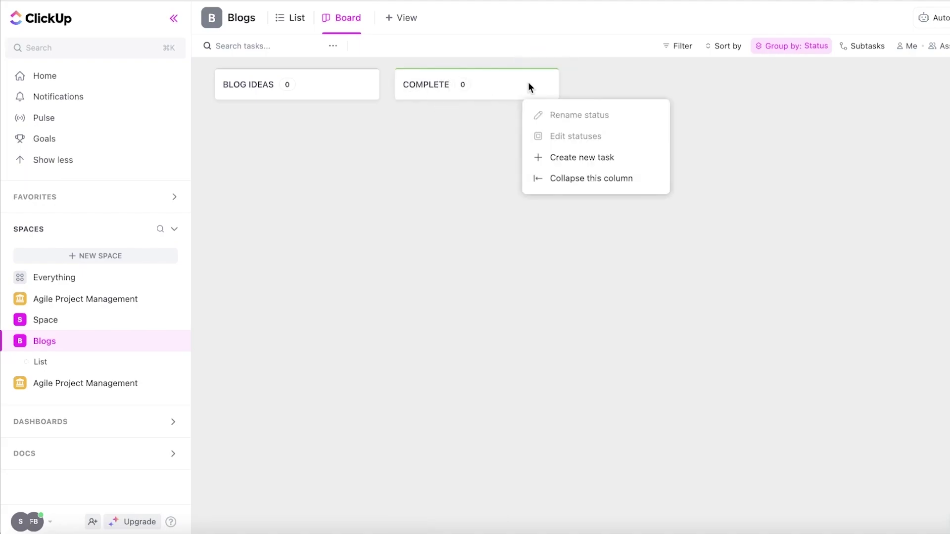
click(431, 69)
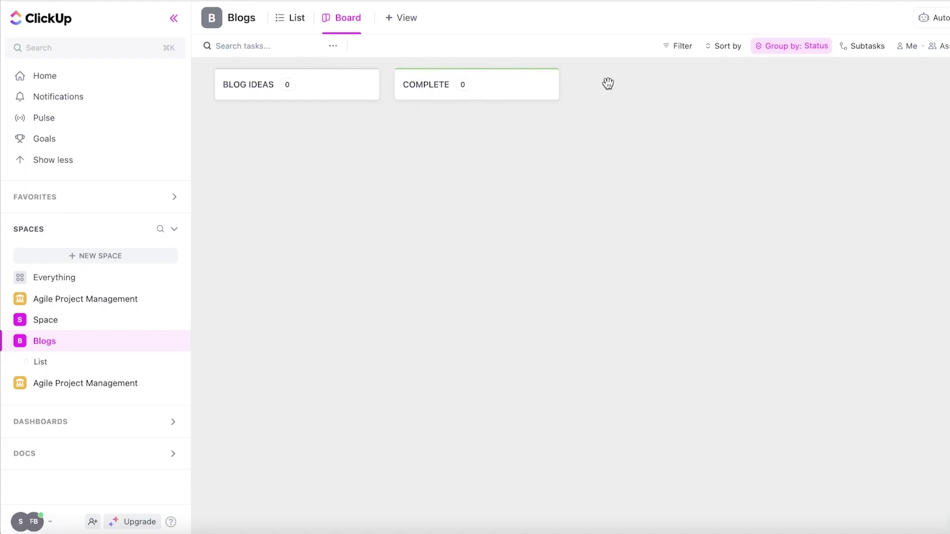
click(68, 355)
click(626, 88)
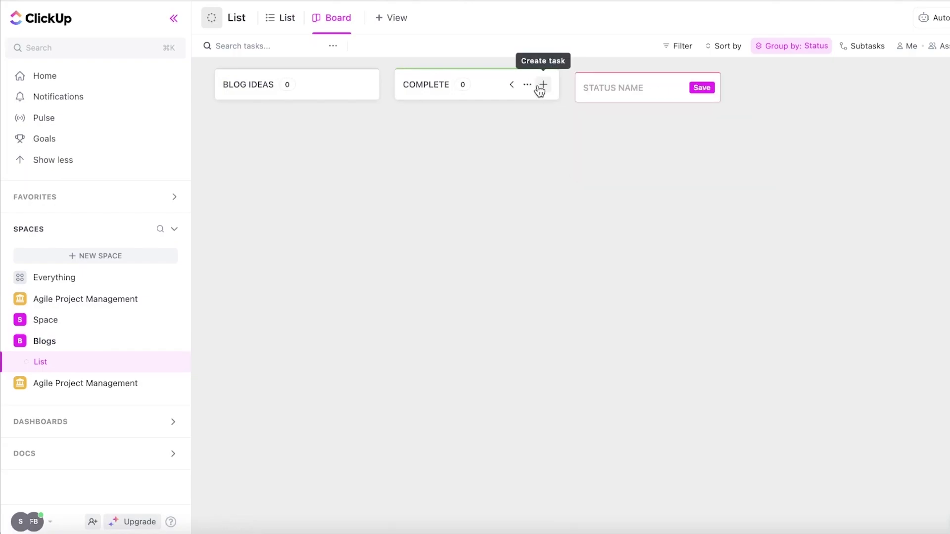
click(528, 82)
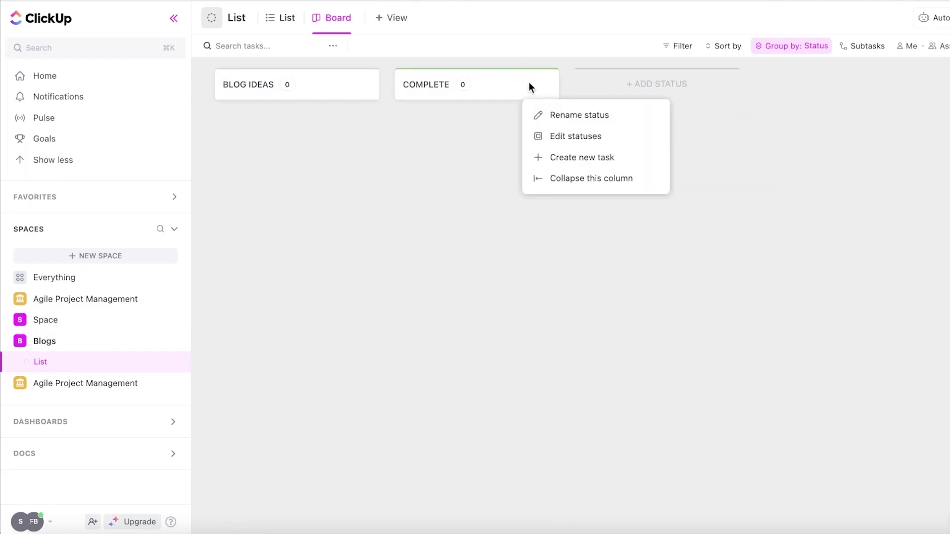
- In the List's status editor, rename the COMPLETE status to PUBLISHED
click(558, 140)
click(730, 269)
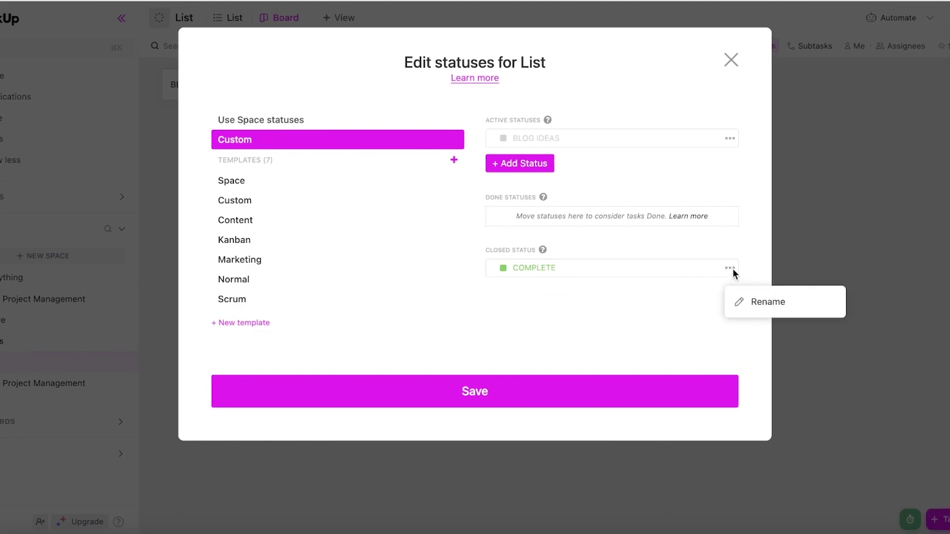
click(746, 302)
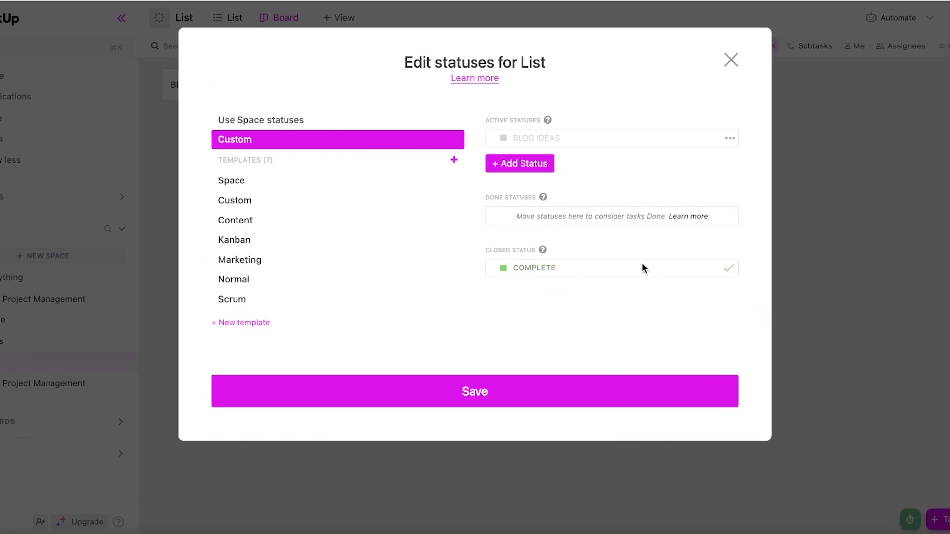
key(ctrl+a)
text(PUBLISHED)
- Add the statuses APPROVED IDEAS, IN PROGRESS and FOR REVIEW
click(520, 165)
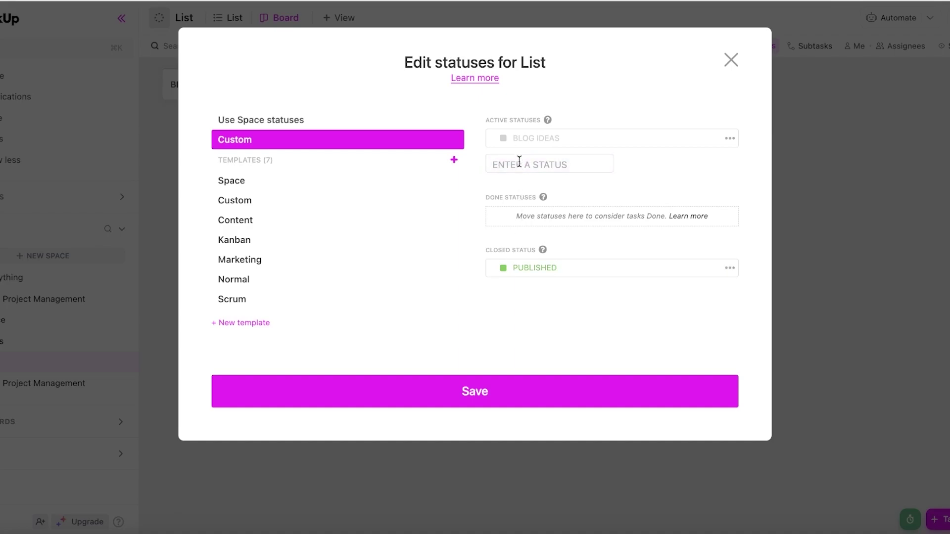
text(APPROVED IDEAS)
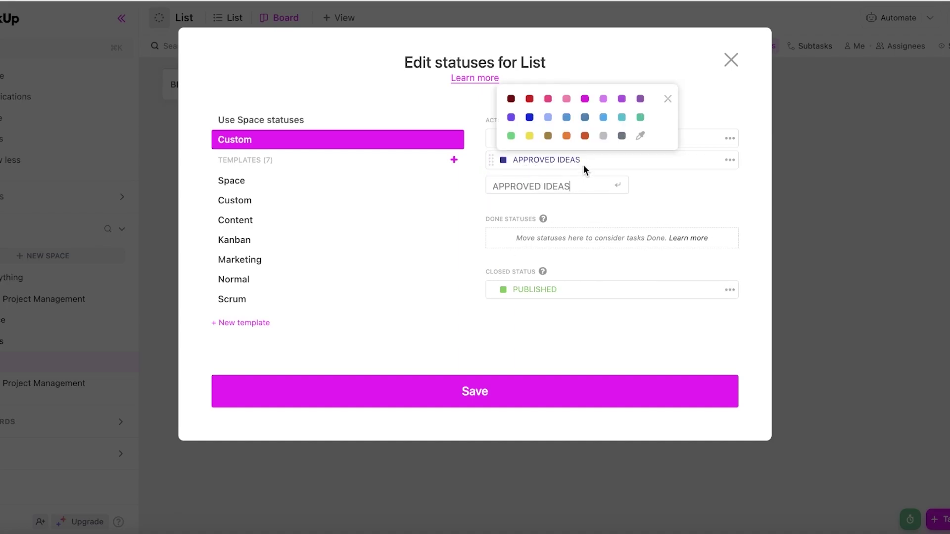
key(Return)
text(IN PROGRESS)
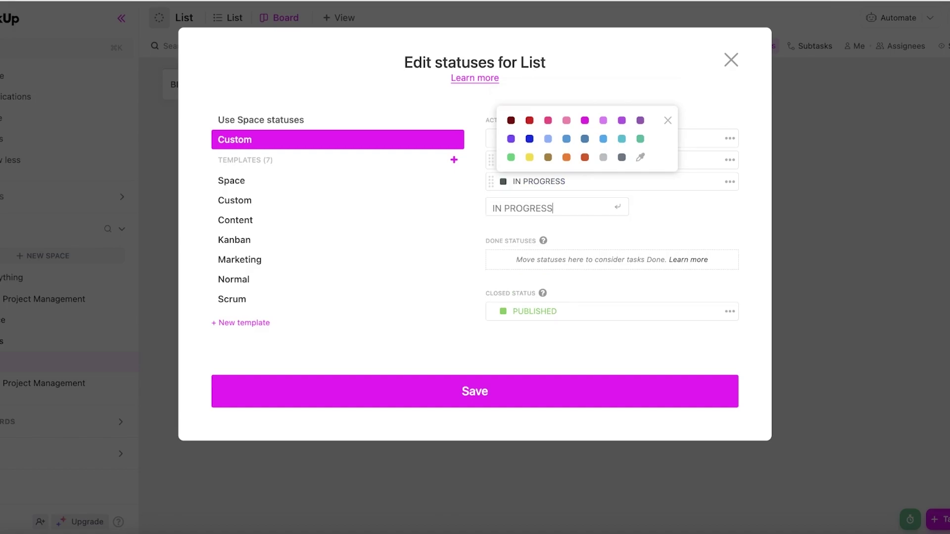
key(Return)
text(FOR REVIEW)
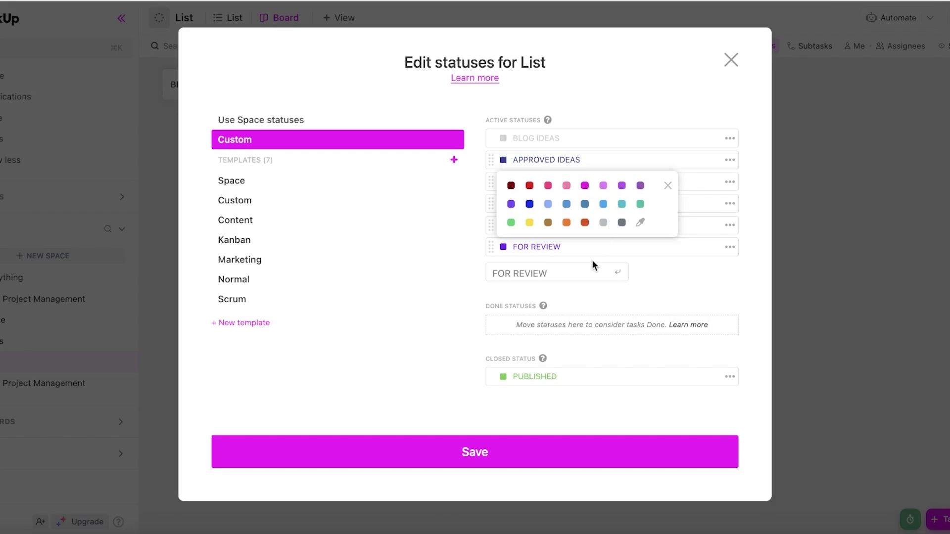
click(667, 188)
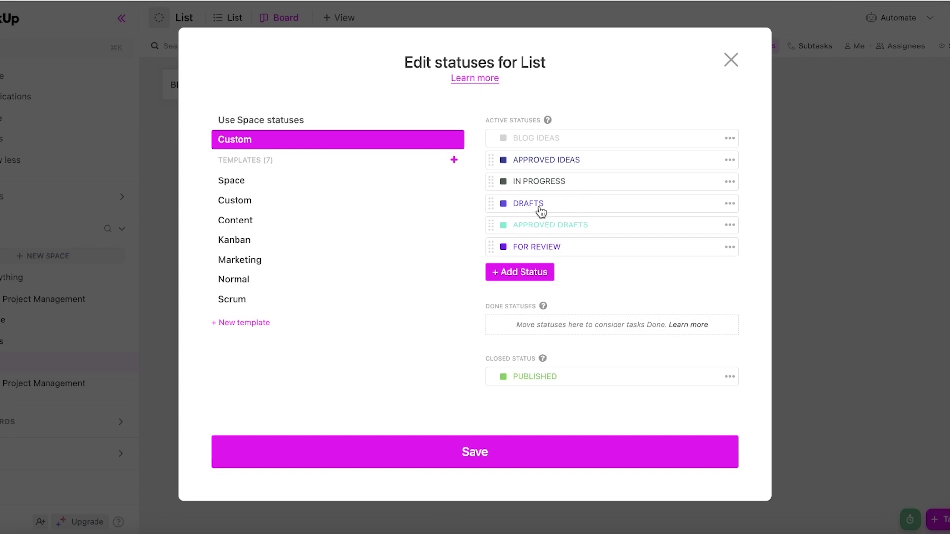
click(541, 275)
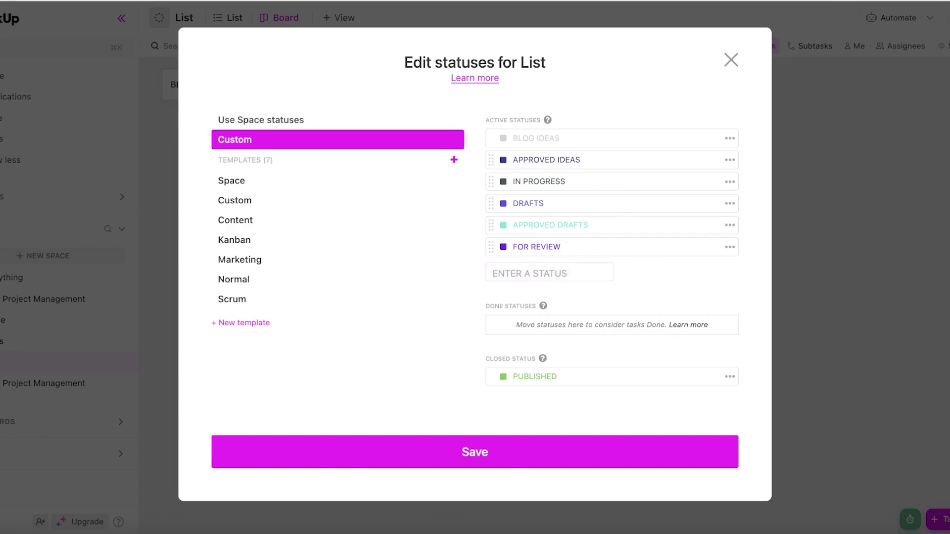
click(576, 345)
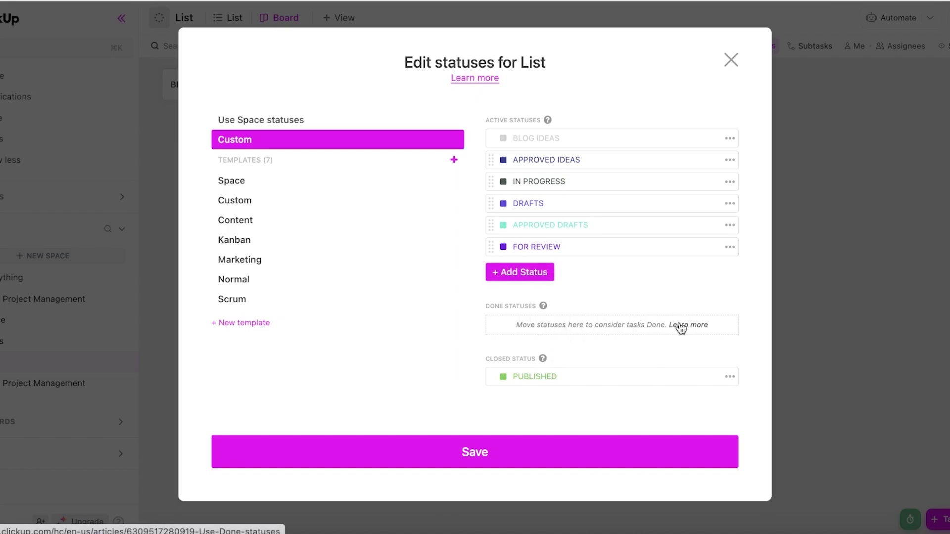
- Add APPROVED BLOGS as a done status coloured teal
click(726, 377)
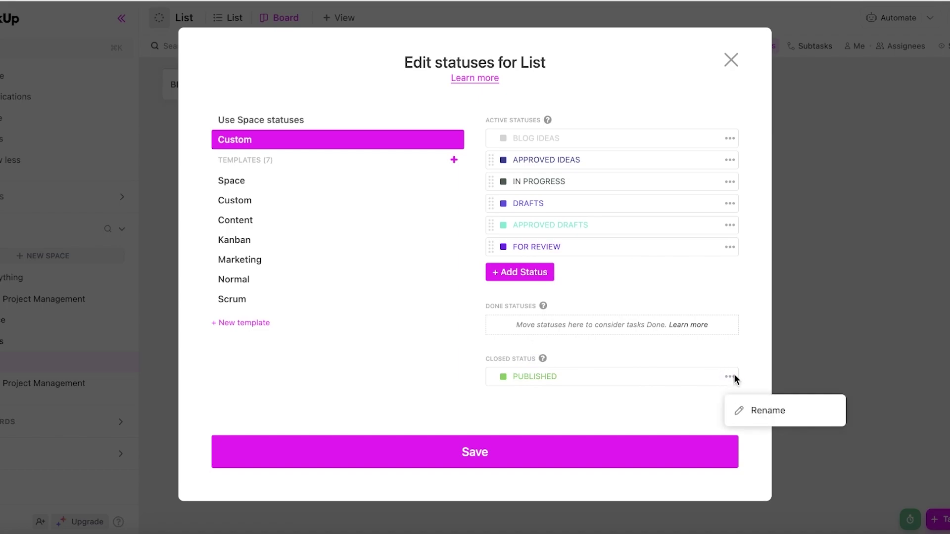
click(542, 273)
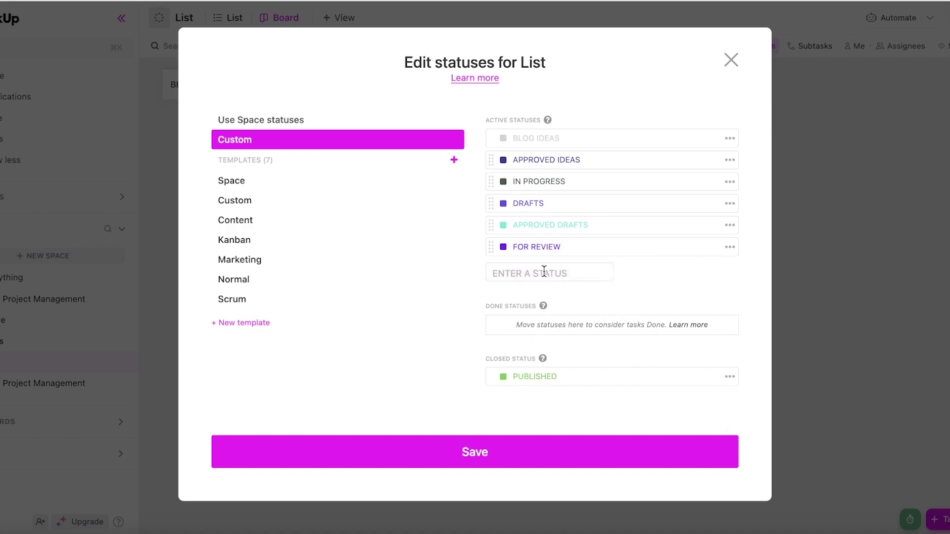
text(APPROVED BLOGS)
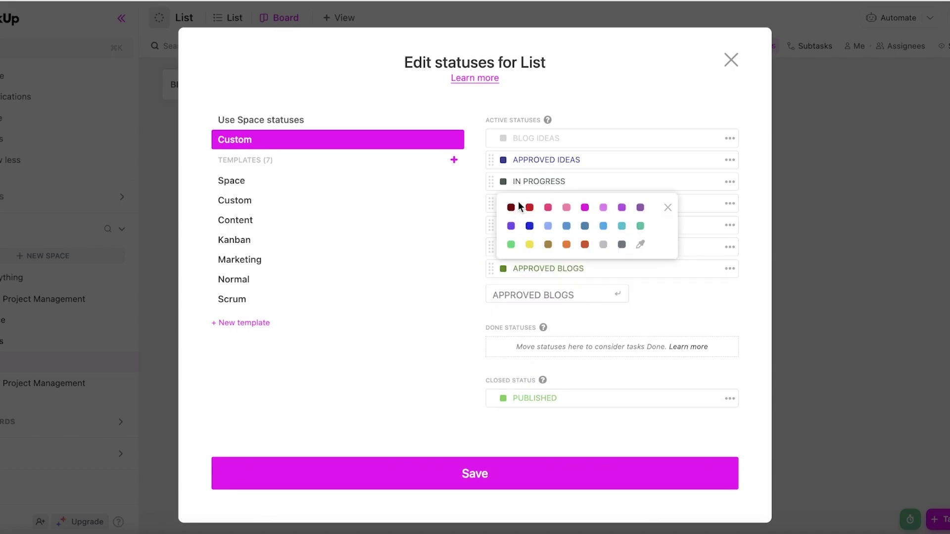
key(Return)
drag(492, 269, 492, 341)
click(503, 325)
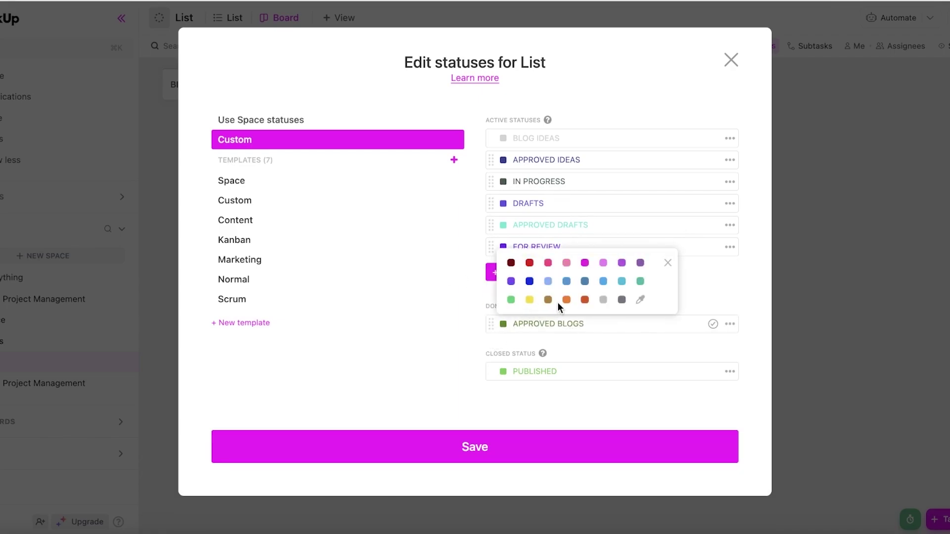
click(639, 281)
click(511, 282)
click(639, 282)
click(432, 277)
- Add DISAPPROVED BLOGS as a done status coloured red
click(519, 272)
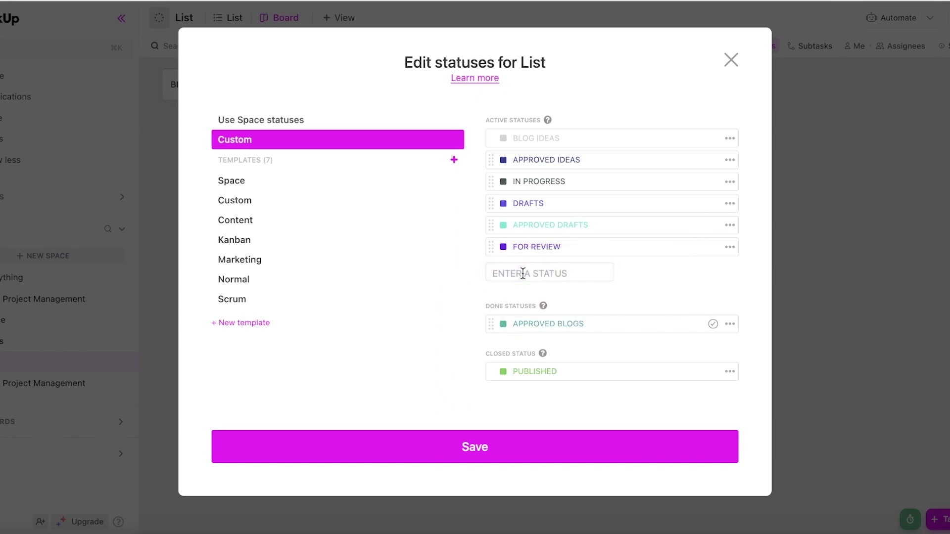
text(DISAPPROVED BLOGS)
key(Return)
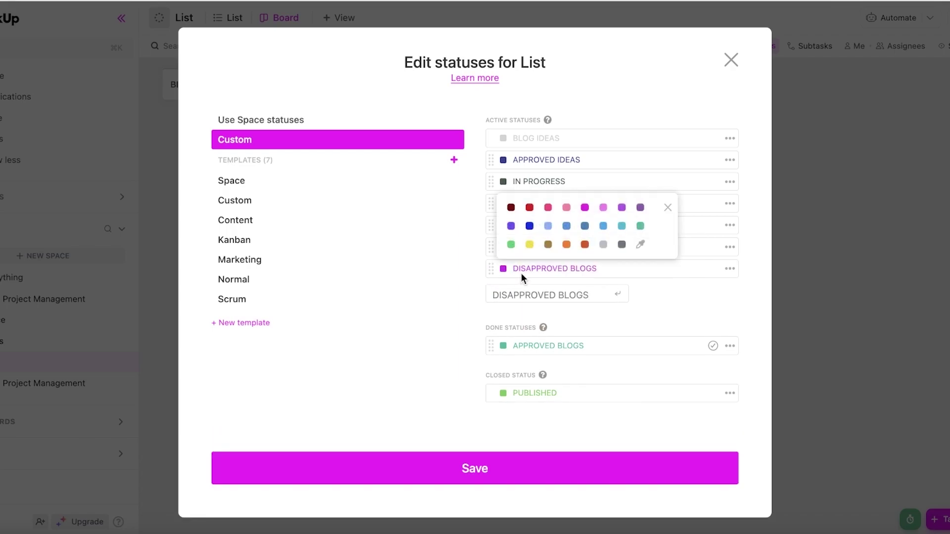
drag(490, 270, 523, 338)
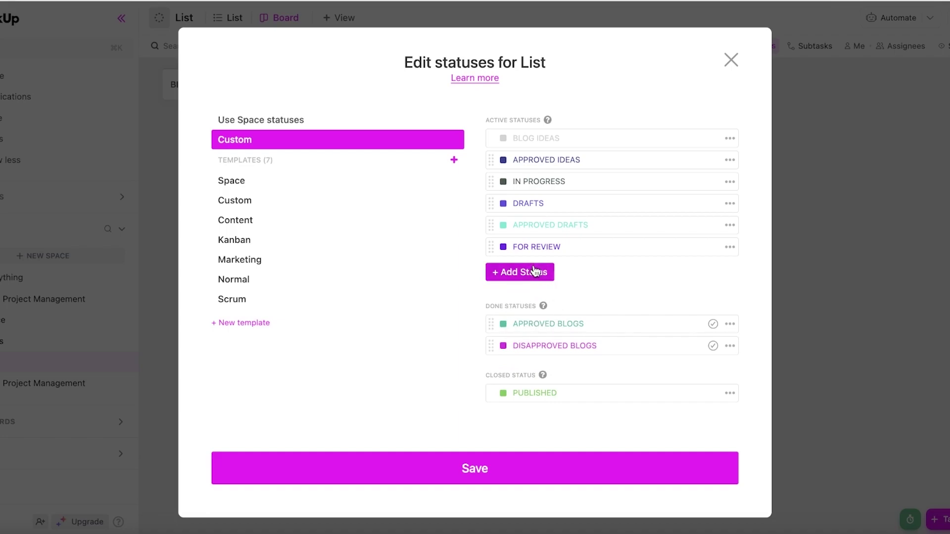
click(503, 346)
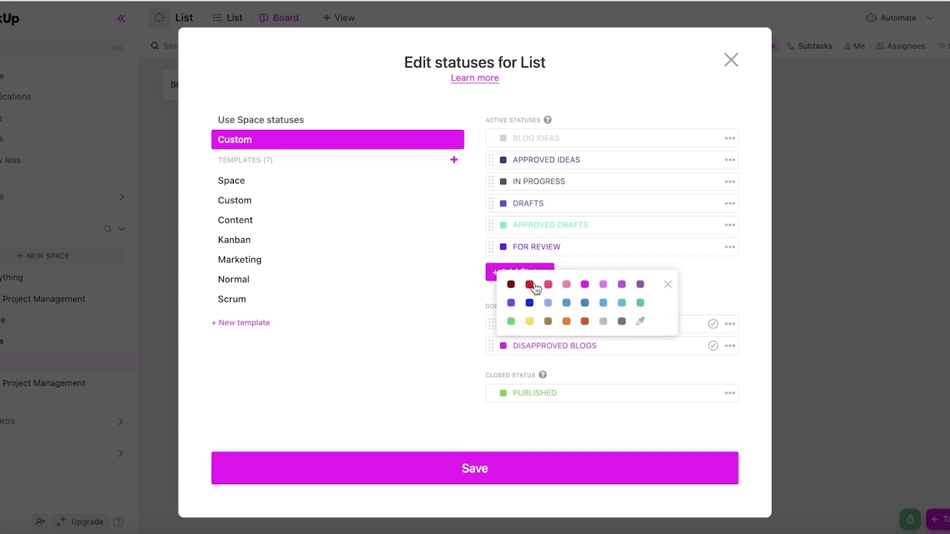
click(530, 284)
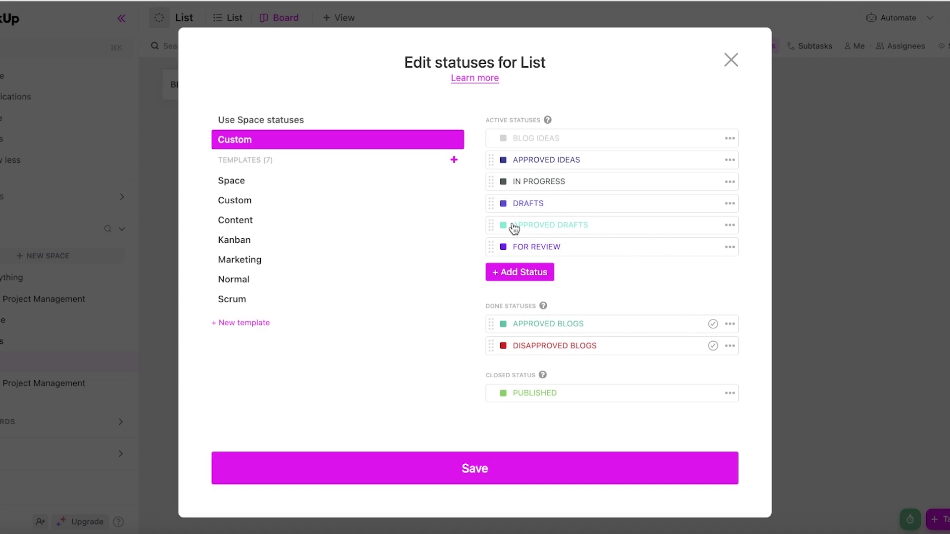
- Colour FOR REVIEW yellow, keep IN PROGRESS brown, and save the statuses
click(503, 247)
click(529, 223)
click(502, 182)
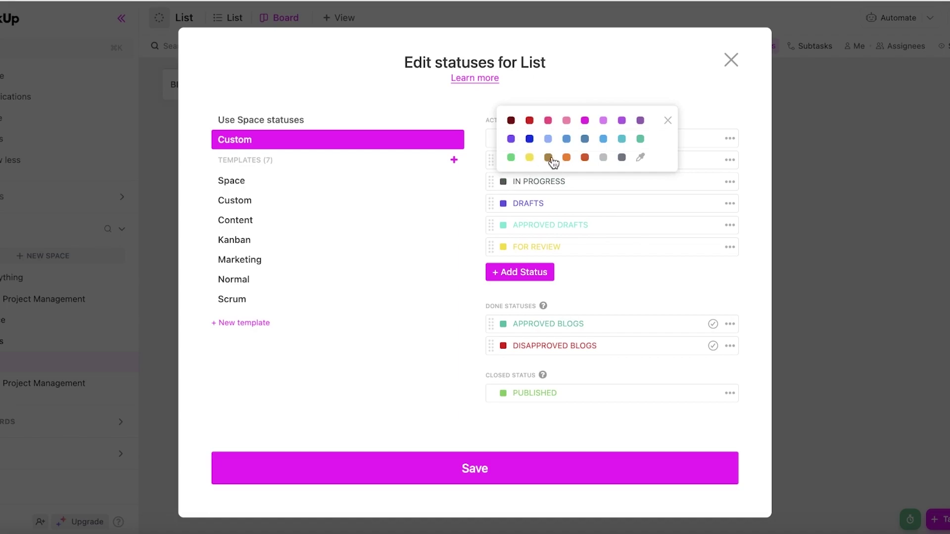
click(444, 187)
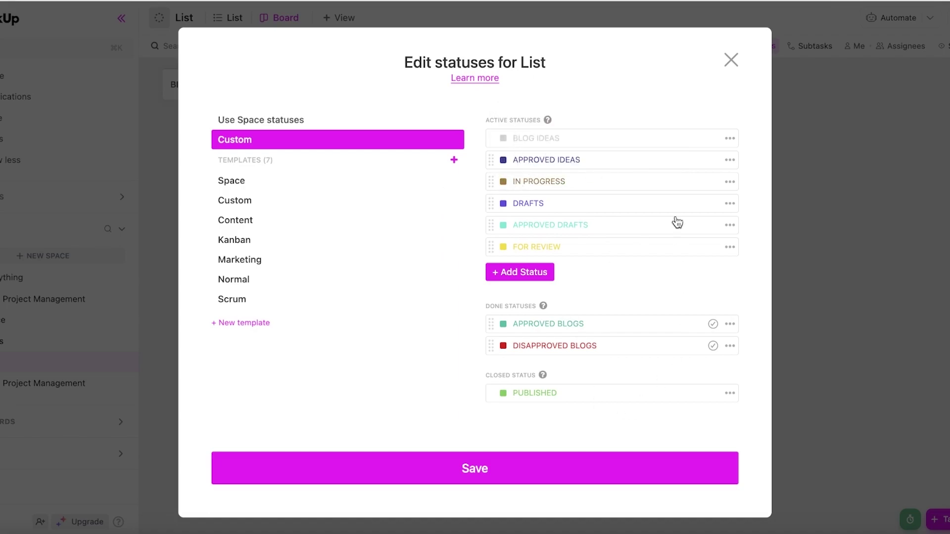
click(487, 466)
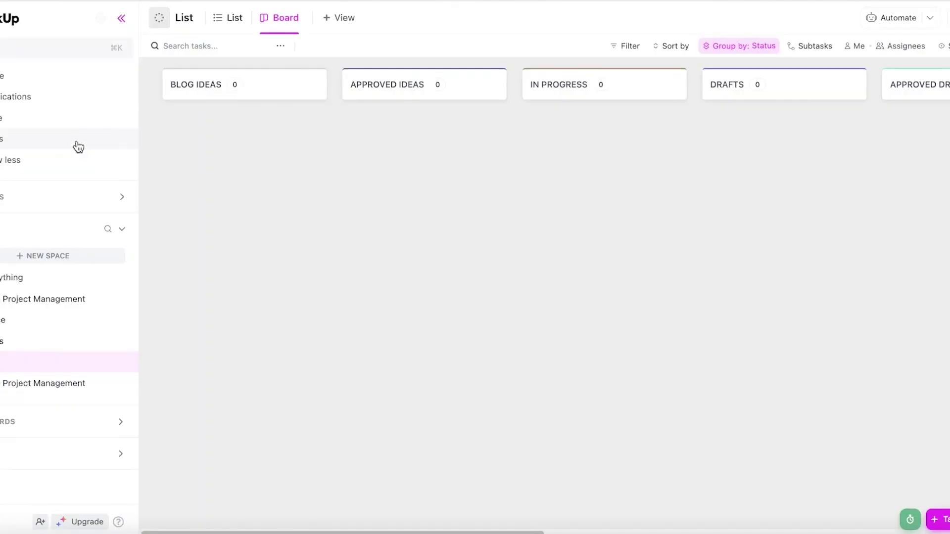
- Create a task named 'Receipes' in the Blog Ideas column
drag(354, 532, 940, 465)
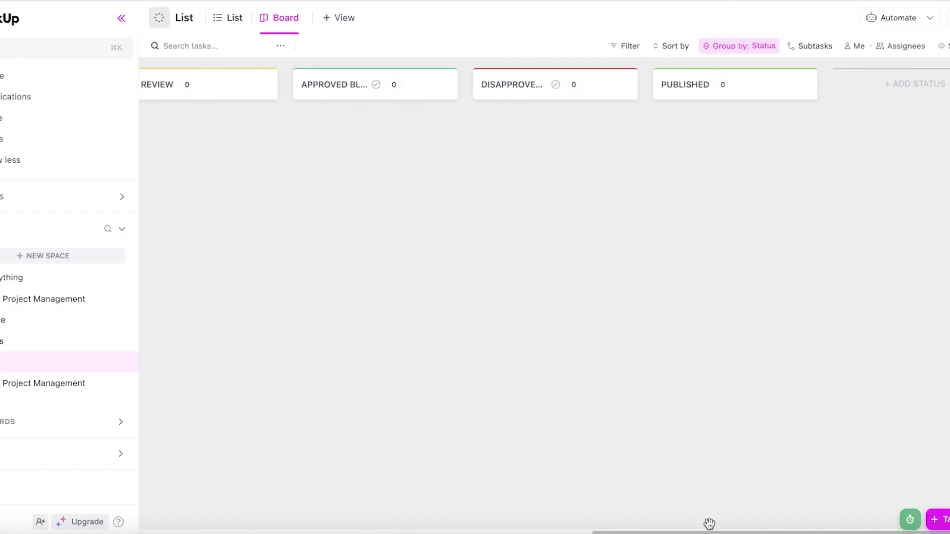
drag(693, 532, 233, 483)
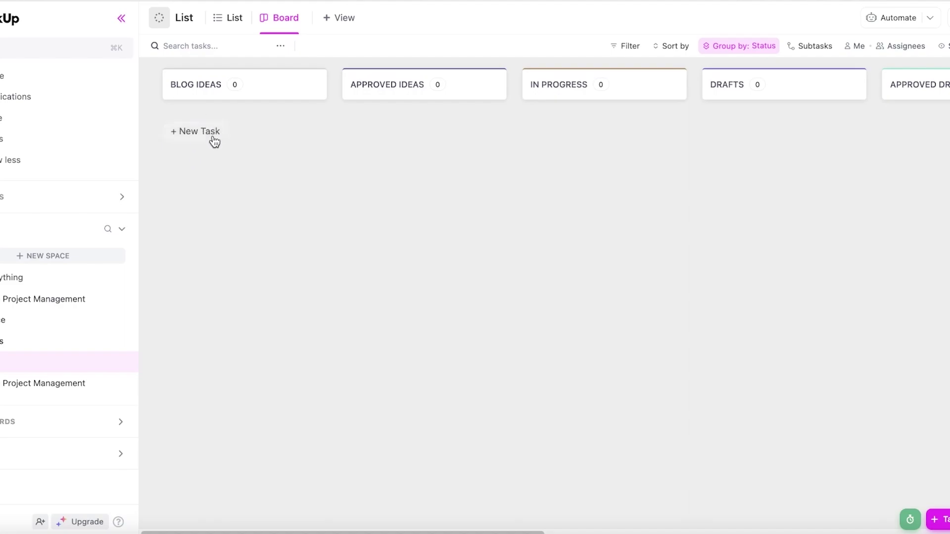
click(213, 135)
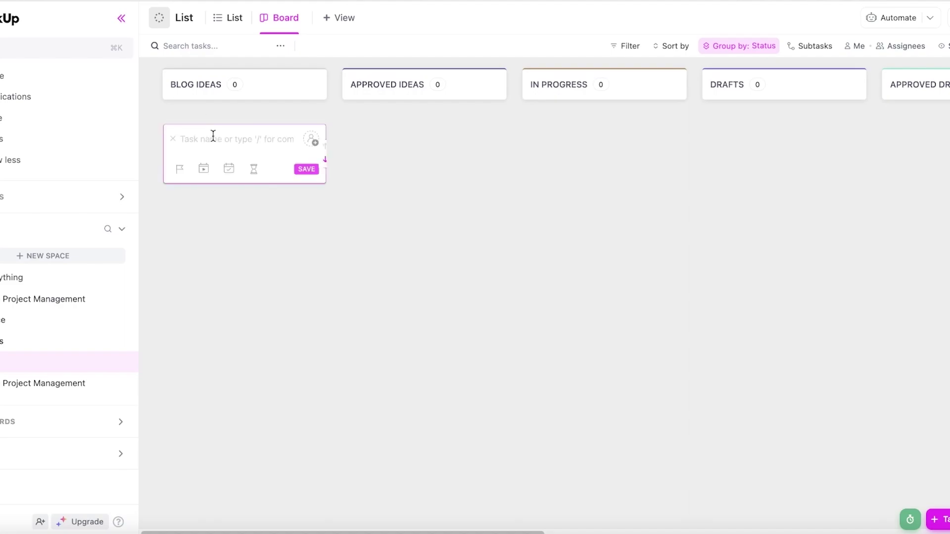
text(Receipes)
key(Return)
- Open the task and try the description's slash command menu, leaving the description empty
click(257, 150)
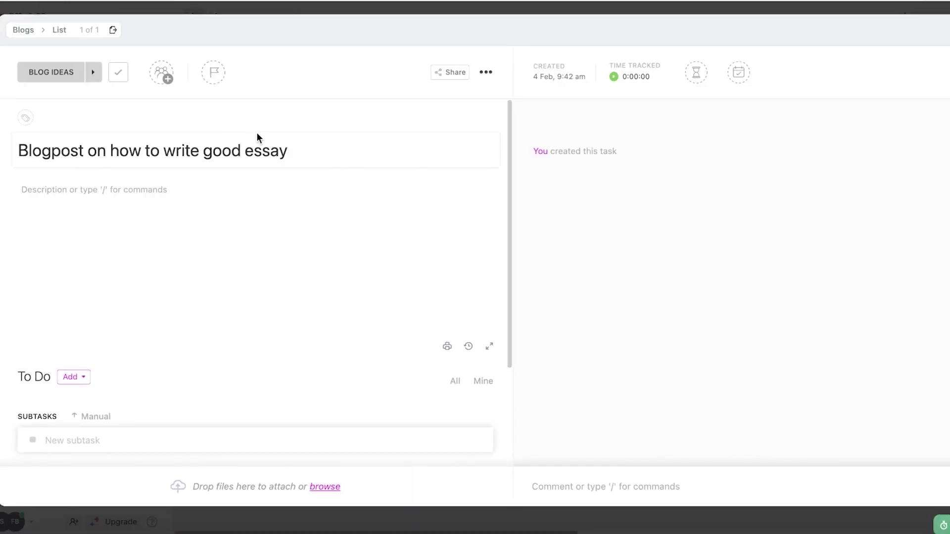
click(235, 219)
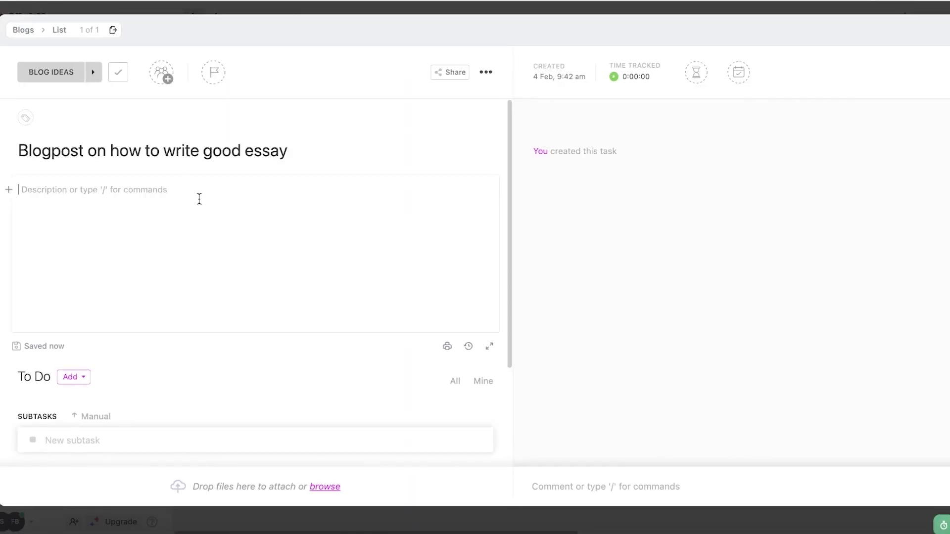
scroll(87, 267, down, 1)
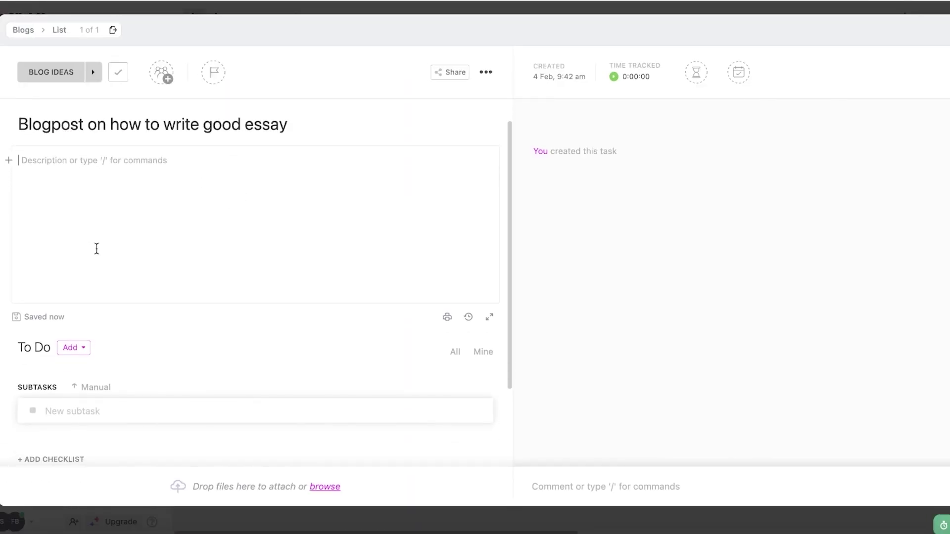
text(/)
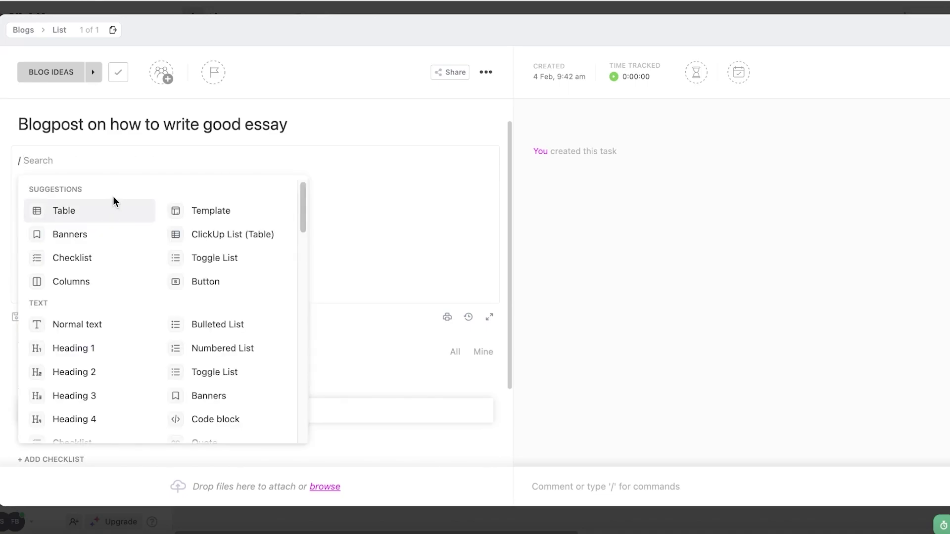
scroll(239, 339, down, 8)
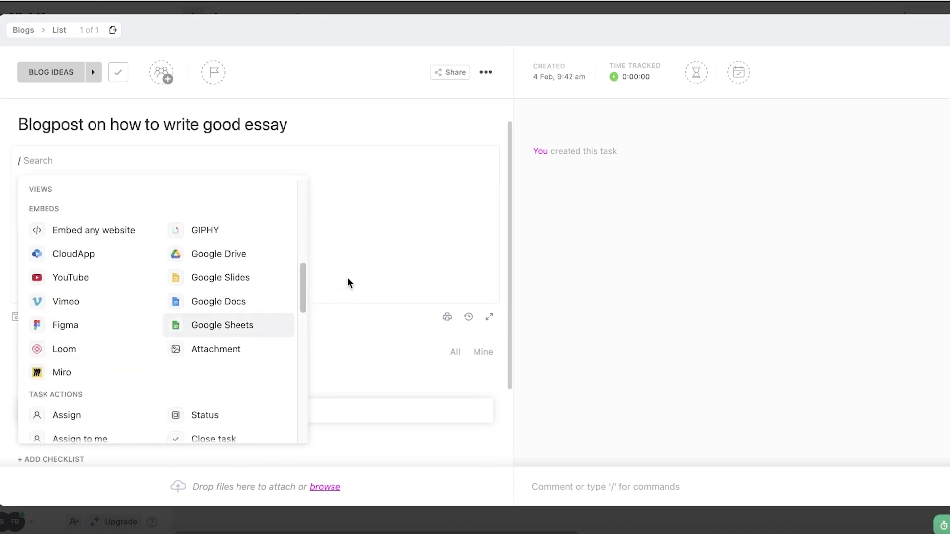
click(357, 259)
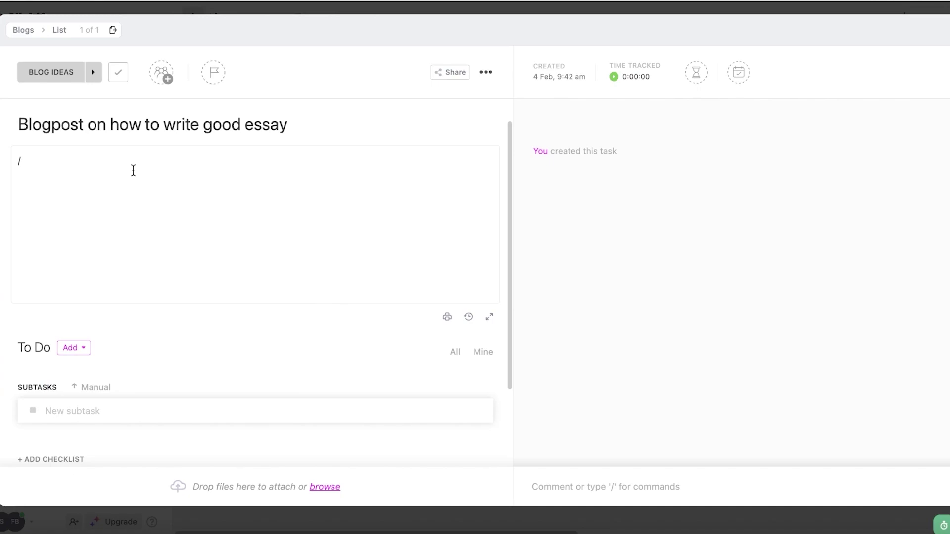
key(BackSpace)
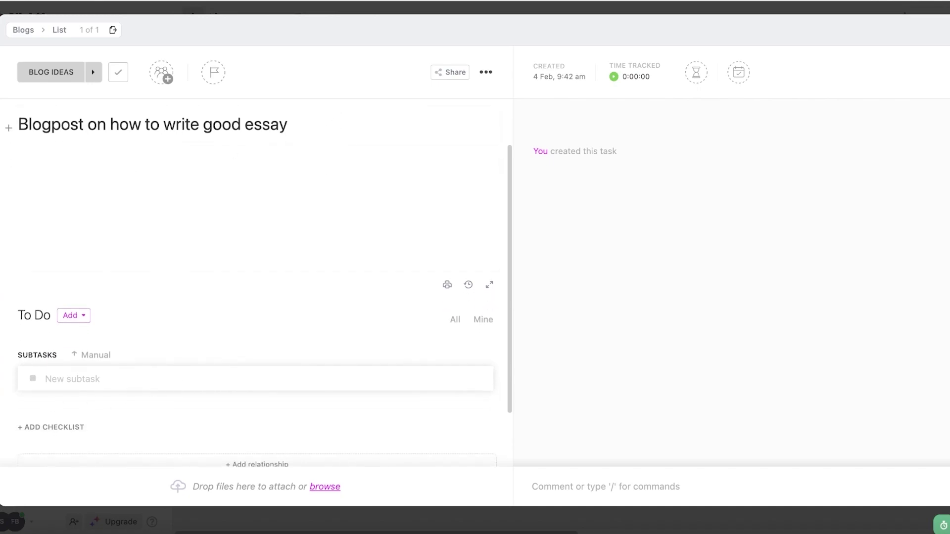
click(87, 377)
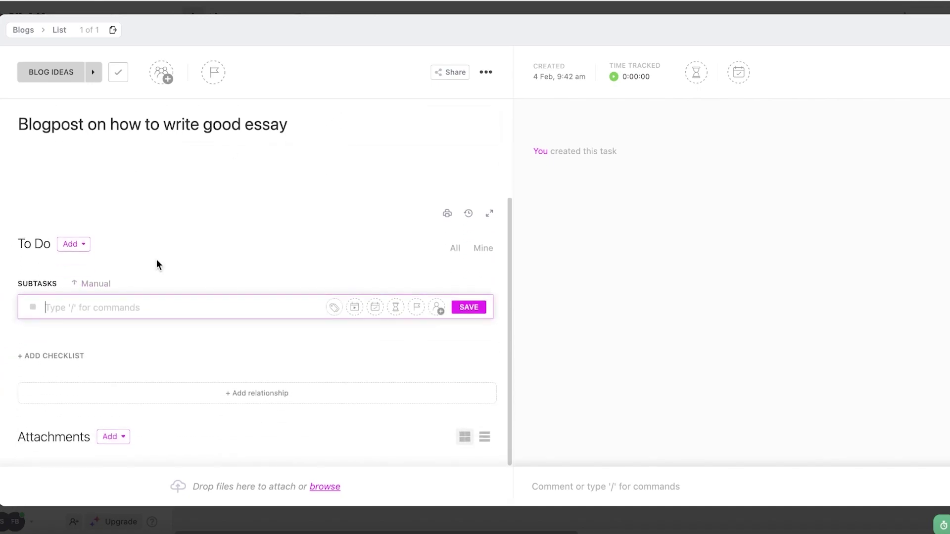
- Move the essay task card to Approved Ideas, view it, then drag it back to Blog Ideas
click(812, 7)
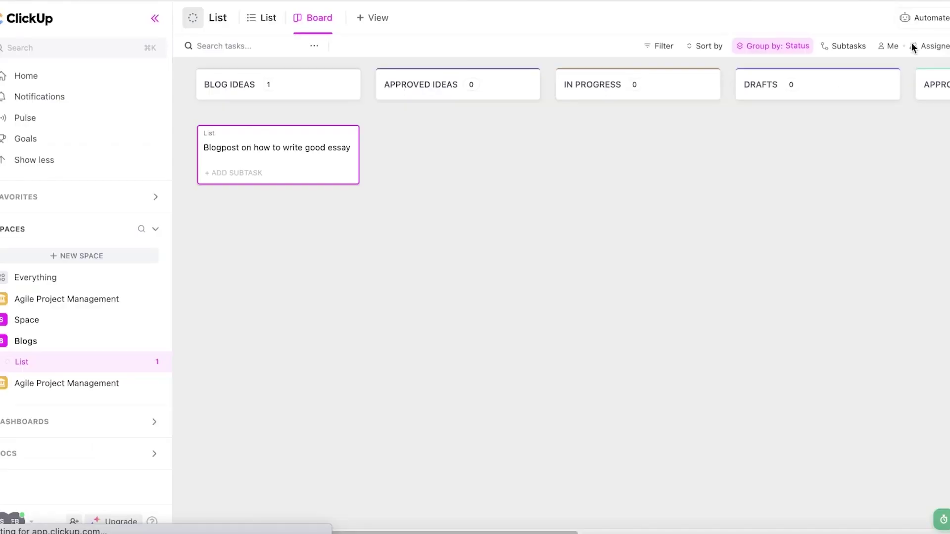
drag(264, 169, 429, 155)
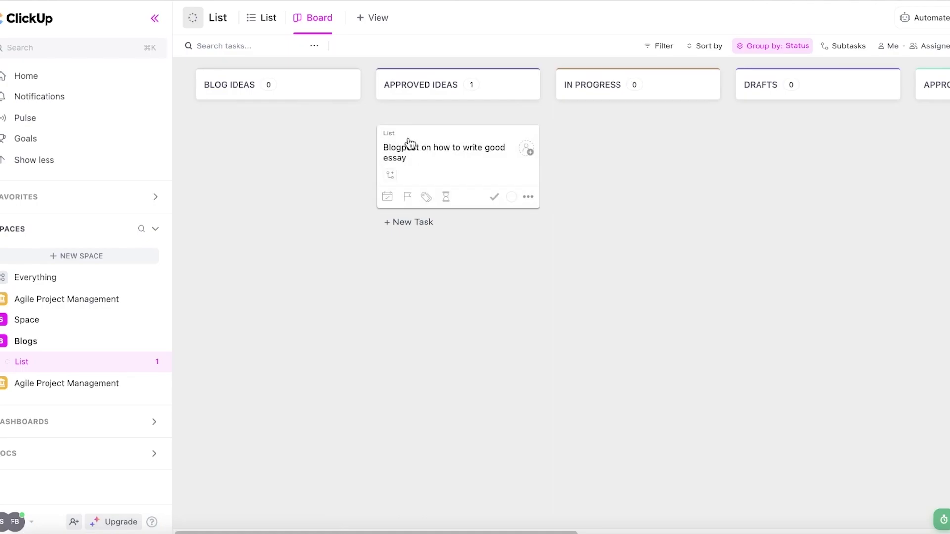
click(454, 154)
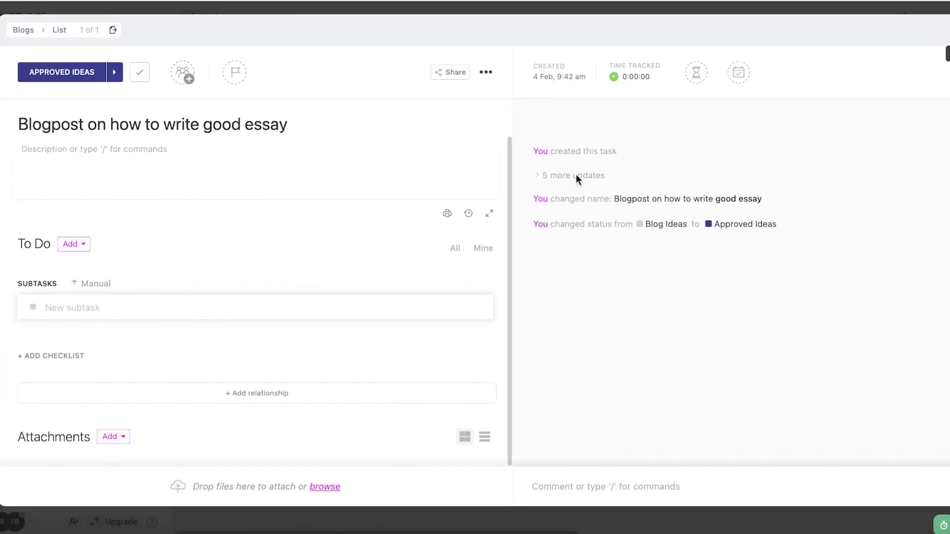
click(392, 219)
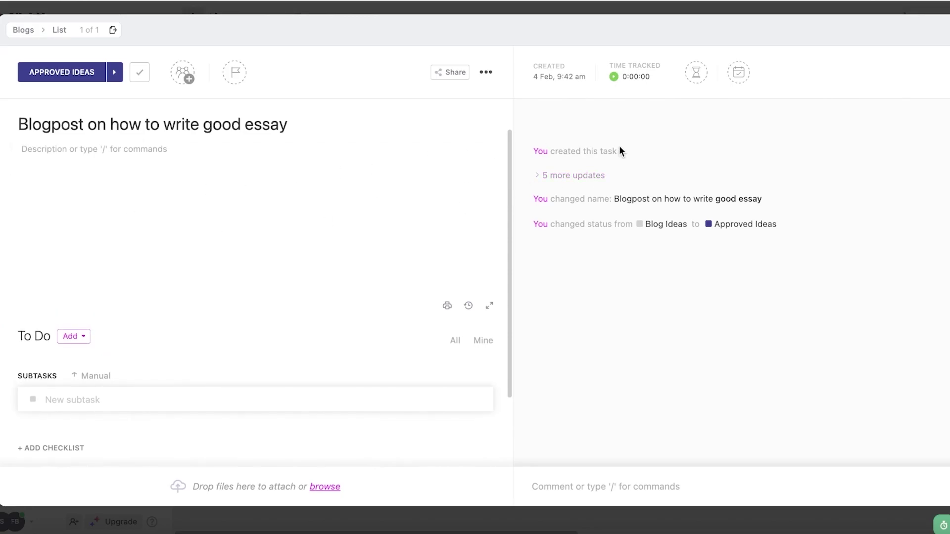
key(Escape)
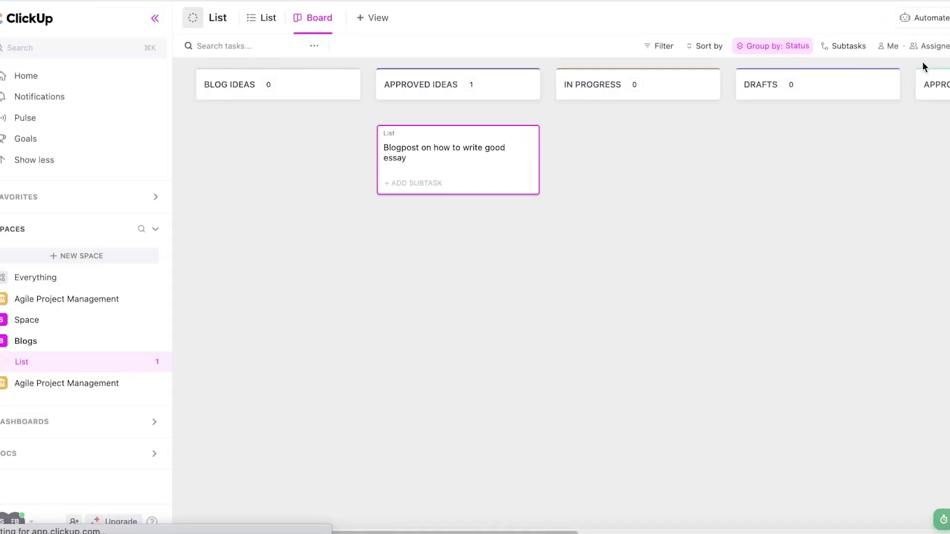
drag(470, 157, 288, 146)
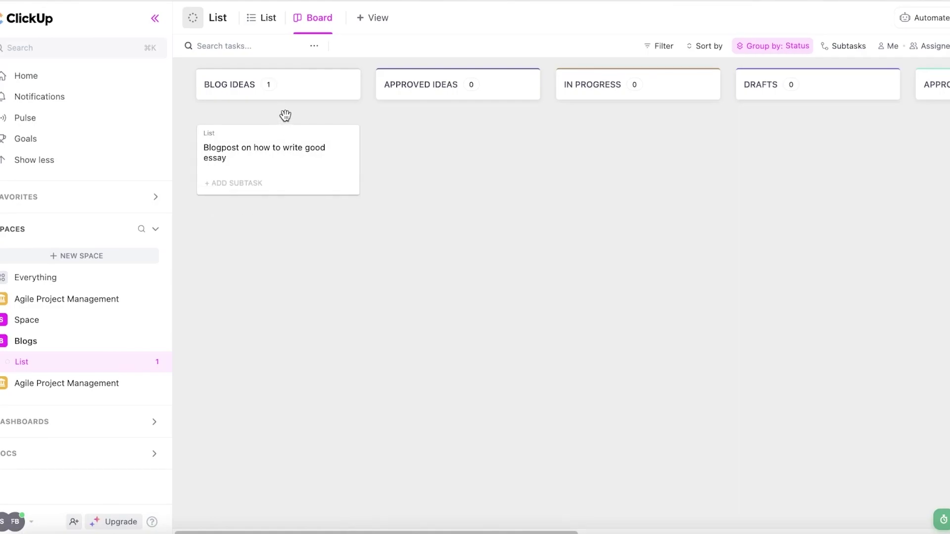
- Assign the essay blogpost task to Me and return to the board
click(267, 159)
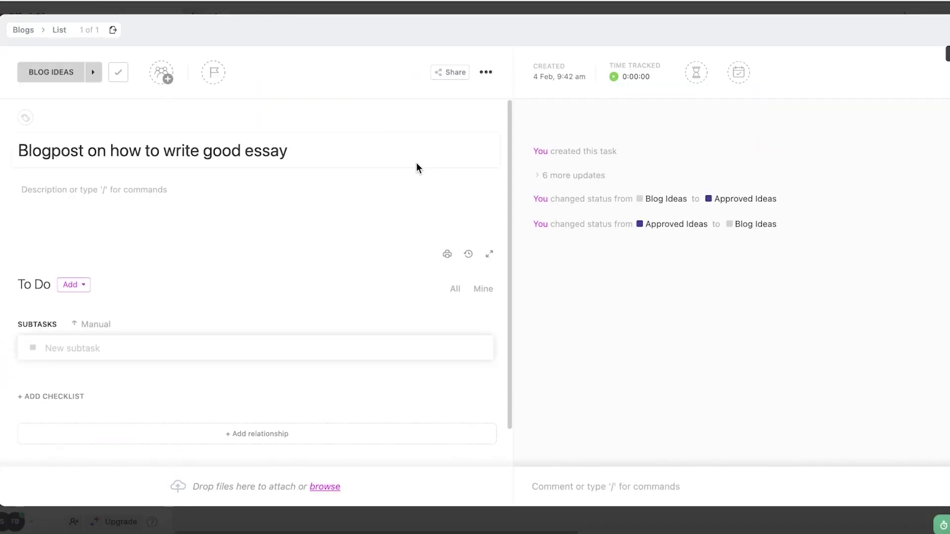
click(162, 74)
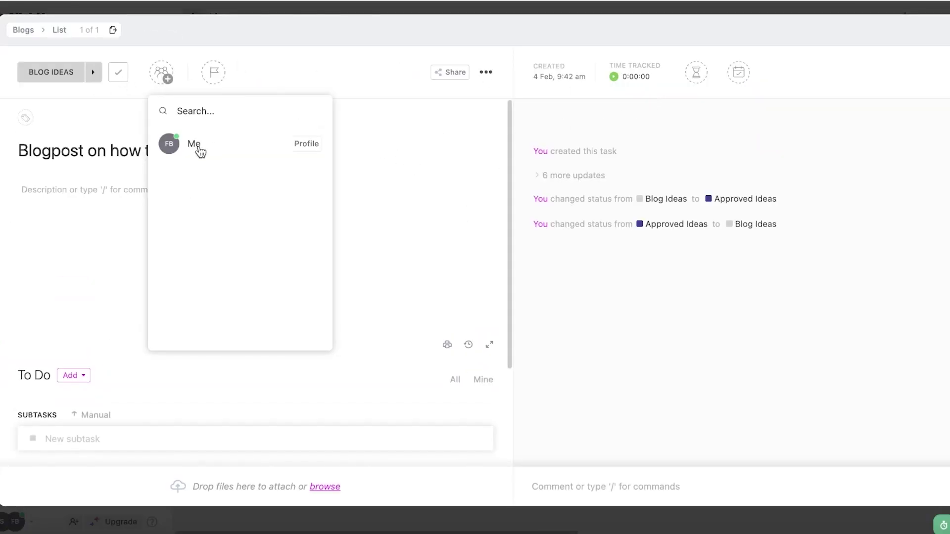
click(198, 145)
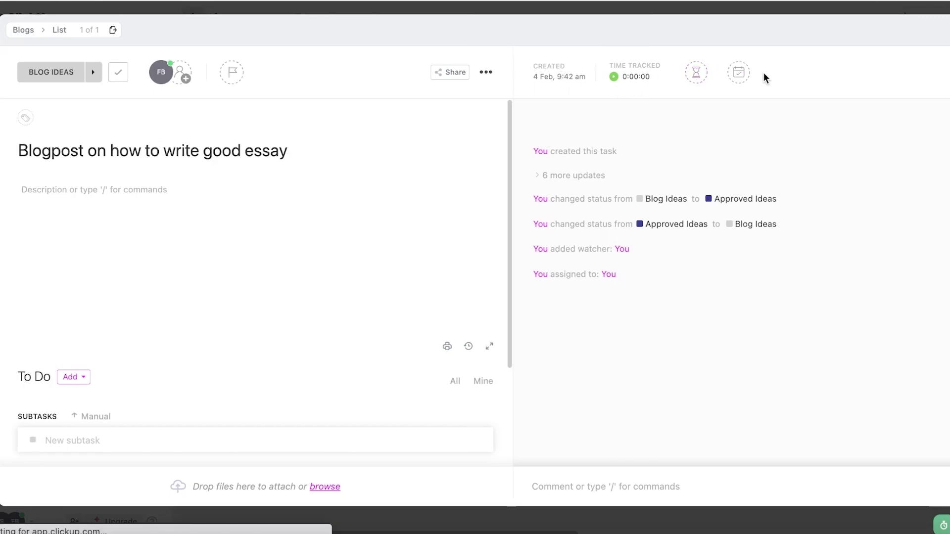
click(935, 51)
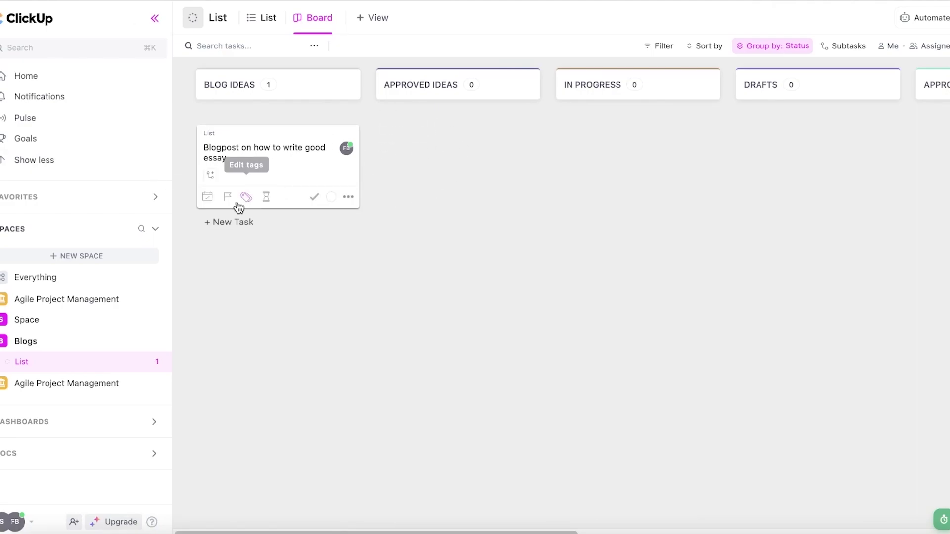
- Create and apply an 'urgent' tag on the essay task card
click(242, 198)
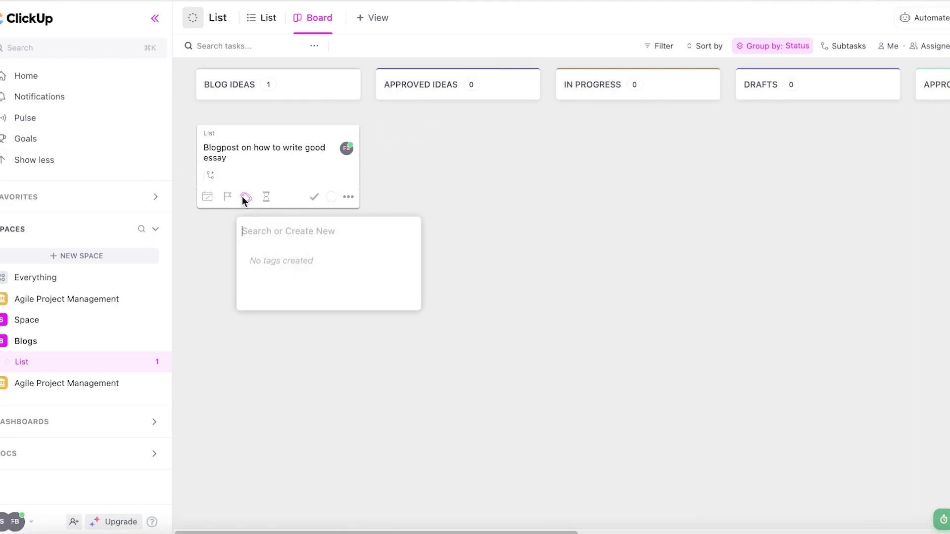
click(272, 148)
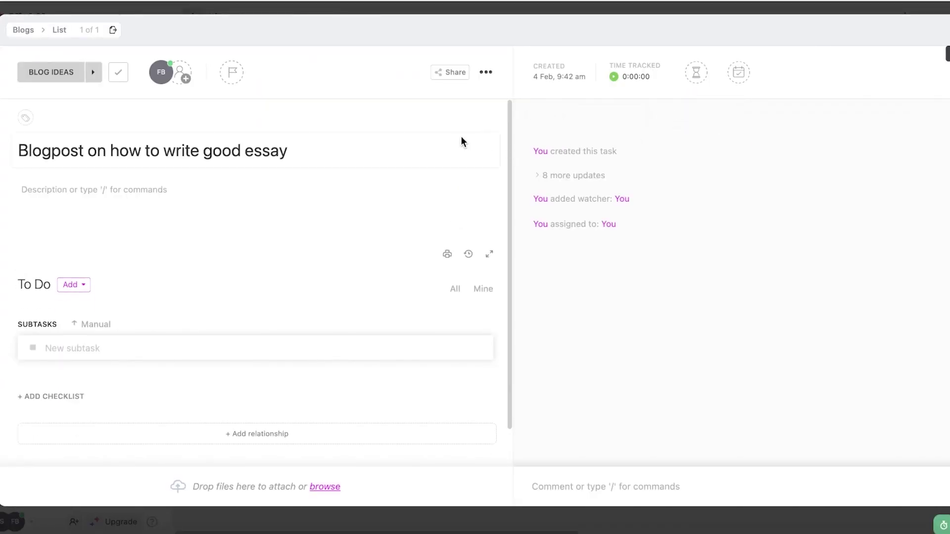
scroll(460, 195, down, 2)
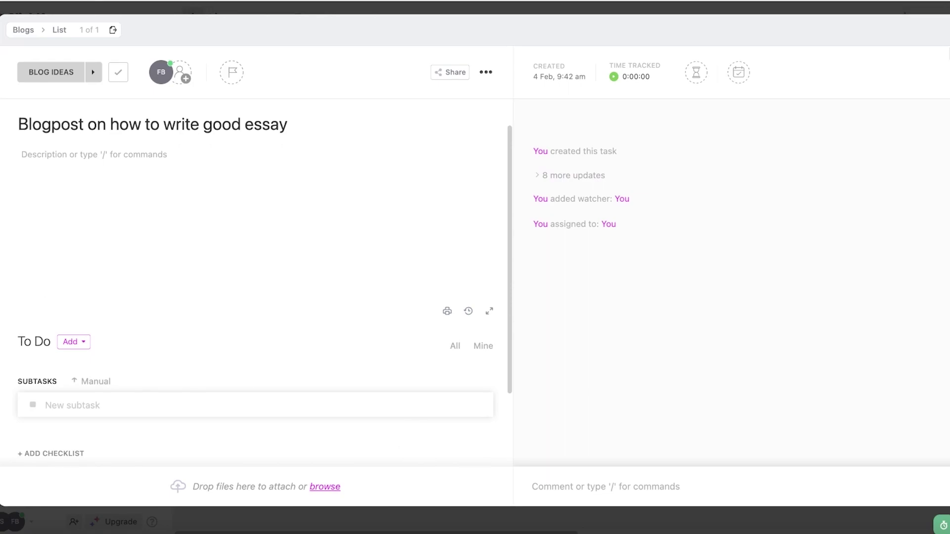
key(Escape)
click(246, 197)
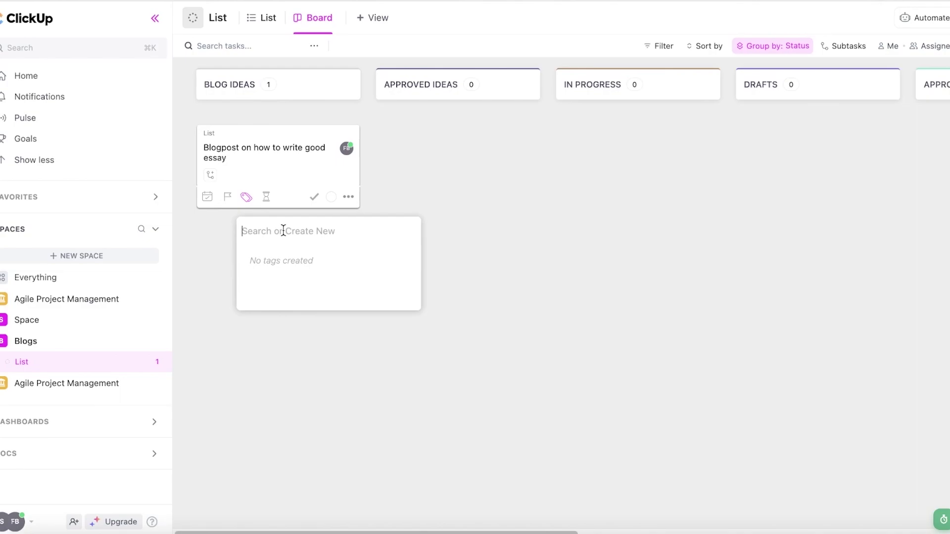
text(urgent)
key(Return)
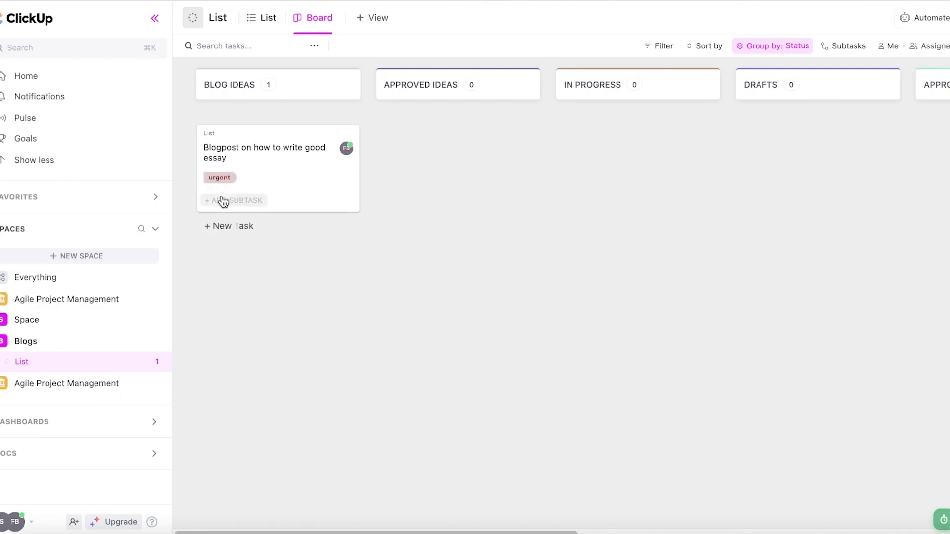
- Add a low-priority tag to the card and move it to Approved Ideas
click(243, 197)
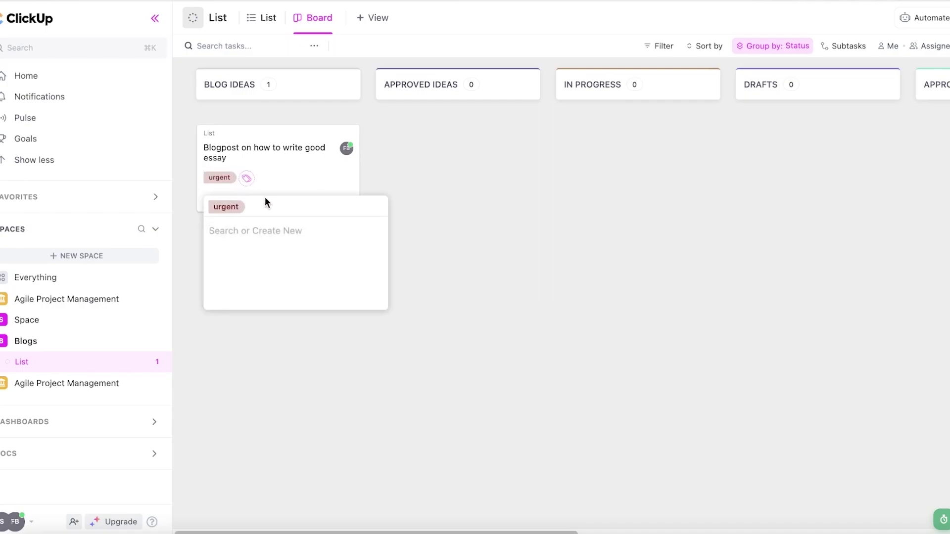
text(l)
key(Return)
click(593, 231)
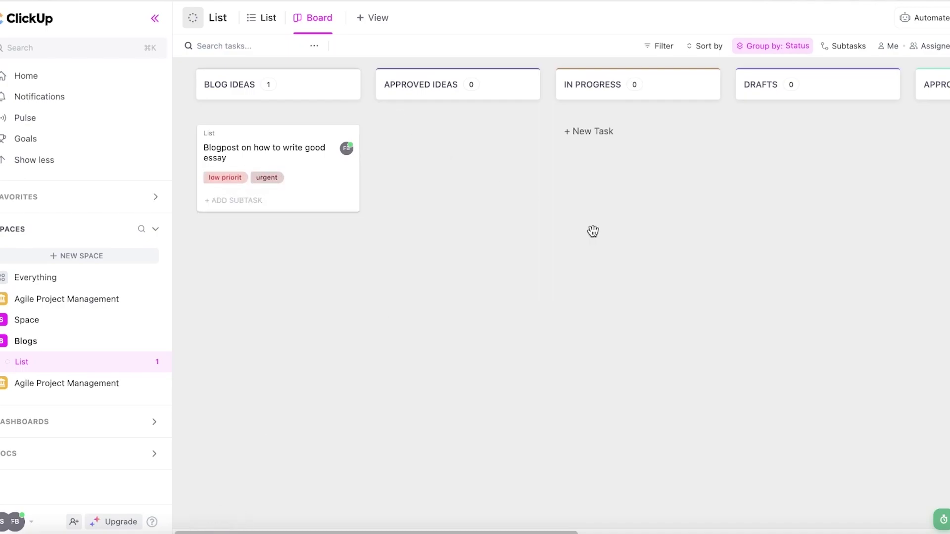
drag(310, 189, 829, 153)
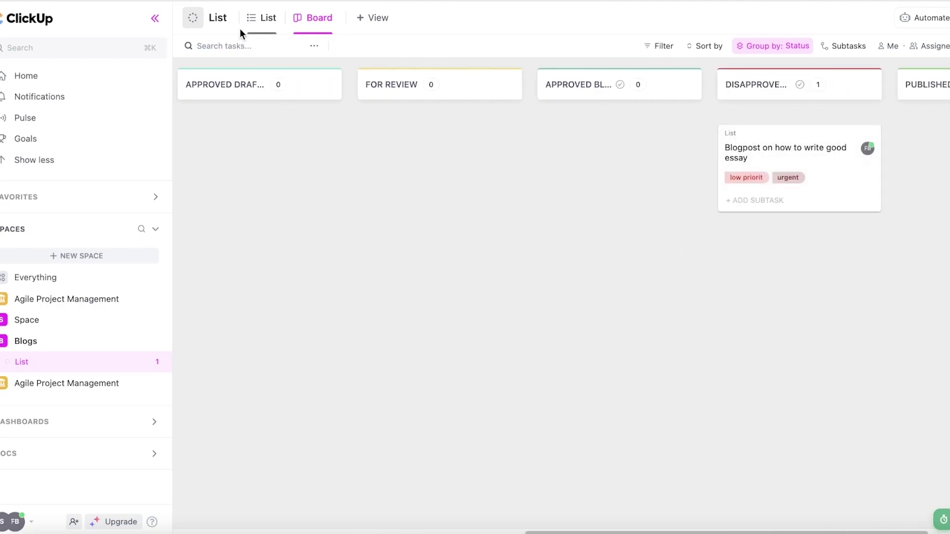
- Browse the board's filter fields, then drag the essay task into the Drafts column
click(675, 46)
scroll(677, 223, down, 2)
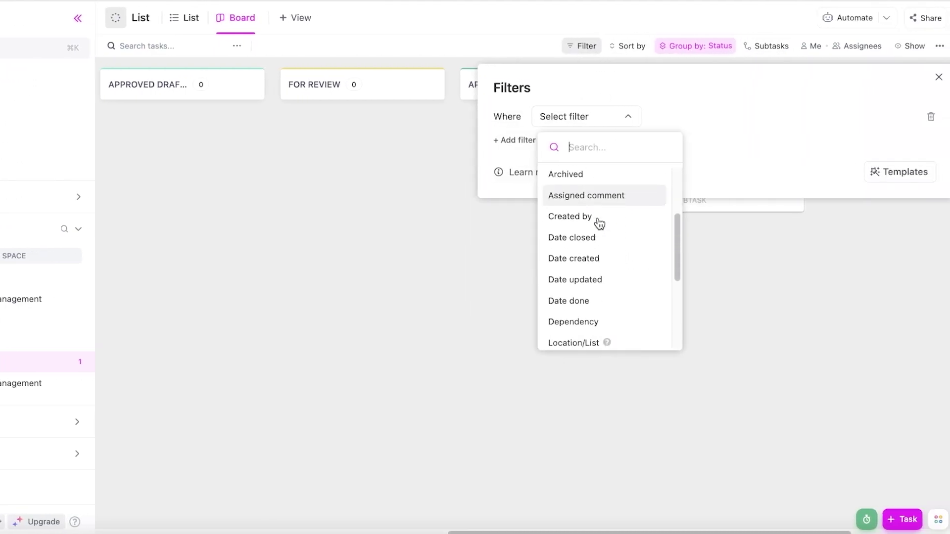
scroll(597, 232, down, 3)
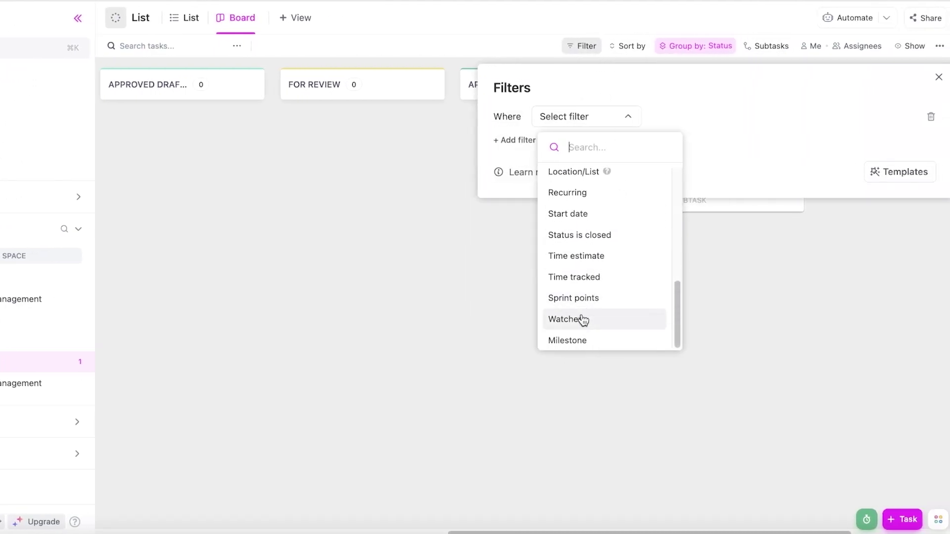
scroll(586, 258, up, 3)
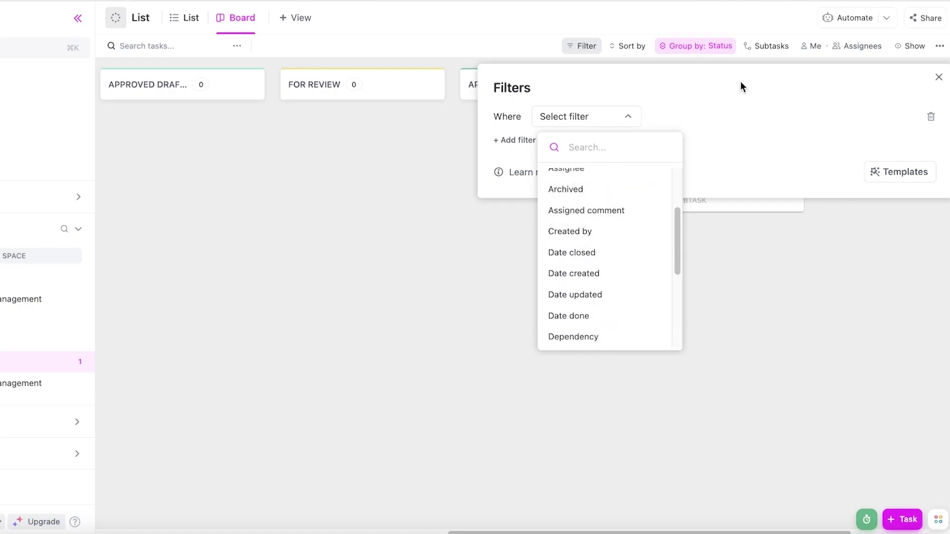
click(938, 77)
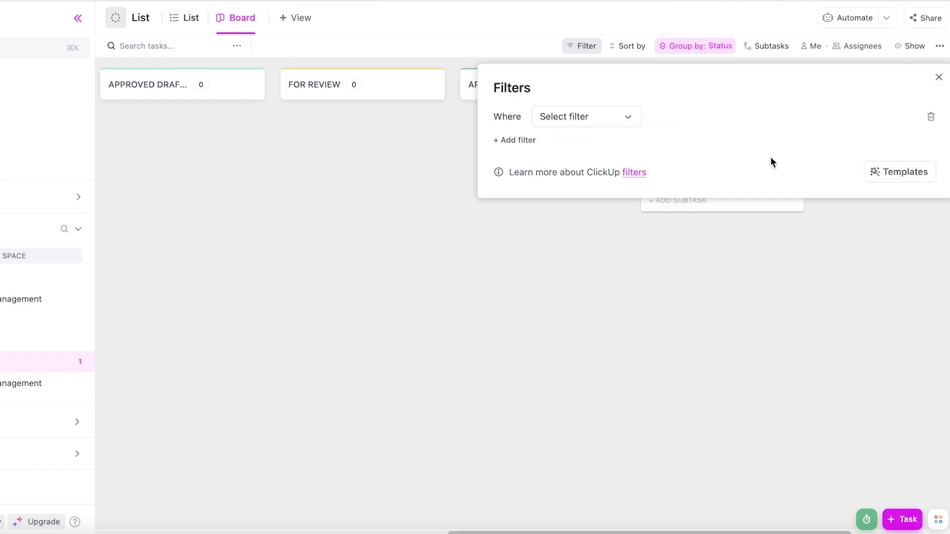
click(600, 246)
drag(729, 170, 206, 165)
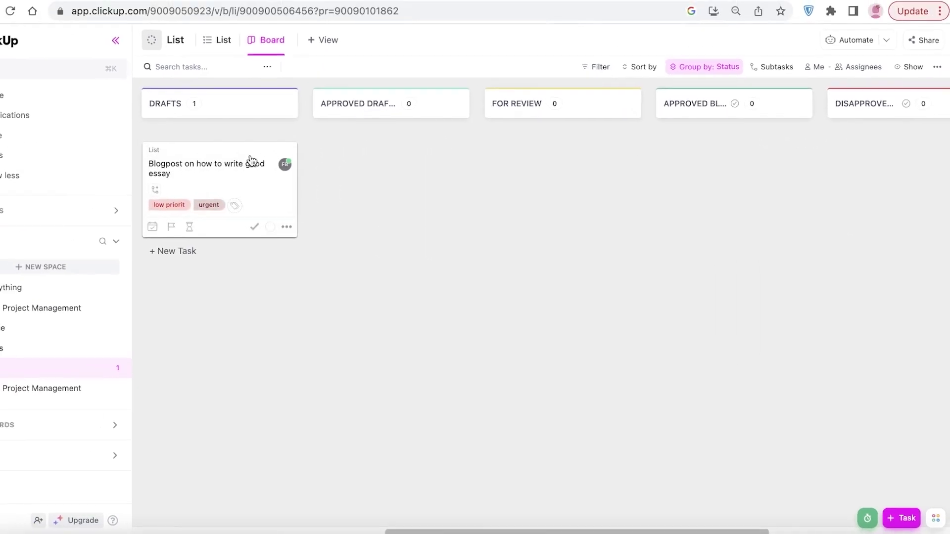